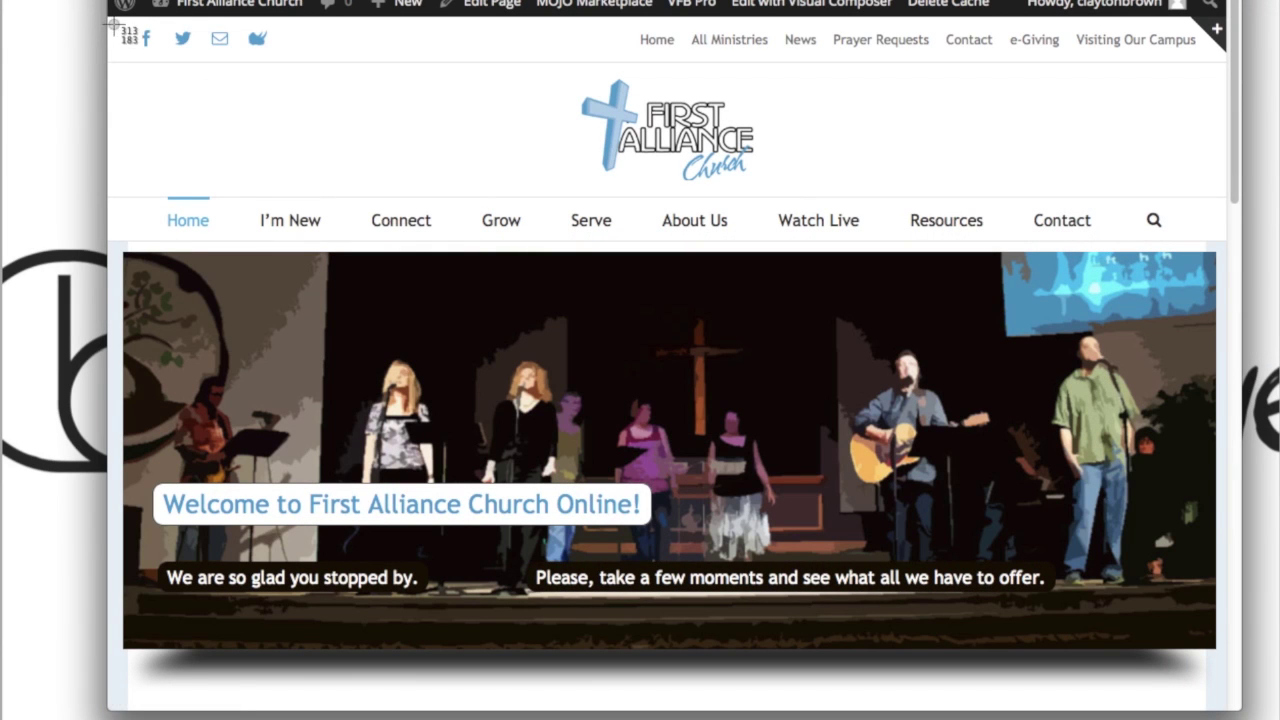
Step: Capture region screenshots of the whole home page, its header and the slider image
left_click_drag(114, 24, 1193, 660)
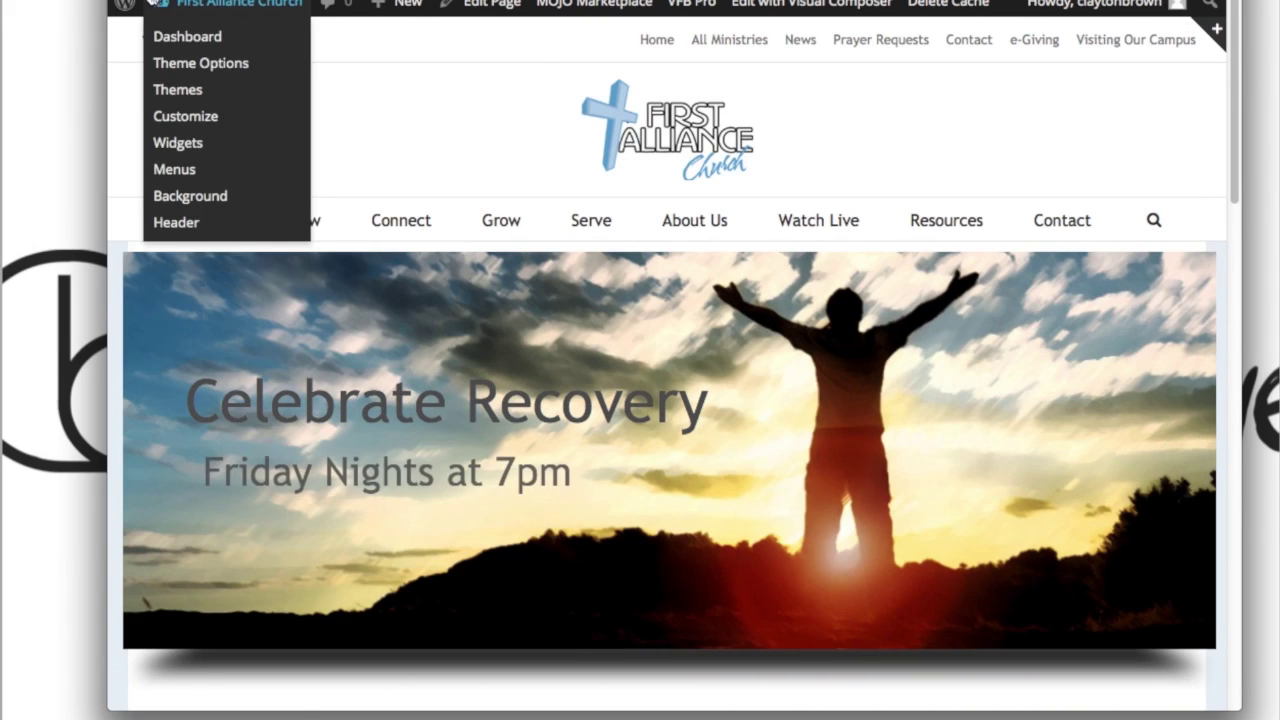
left_click_drag(74, 18, 1002, 228)
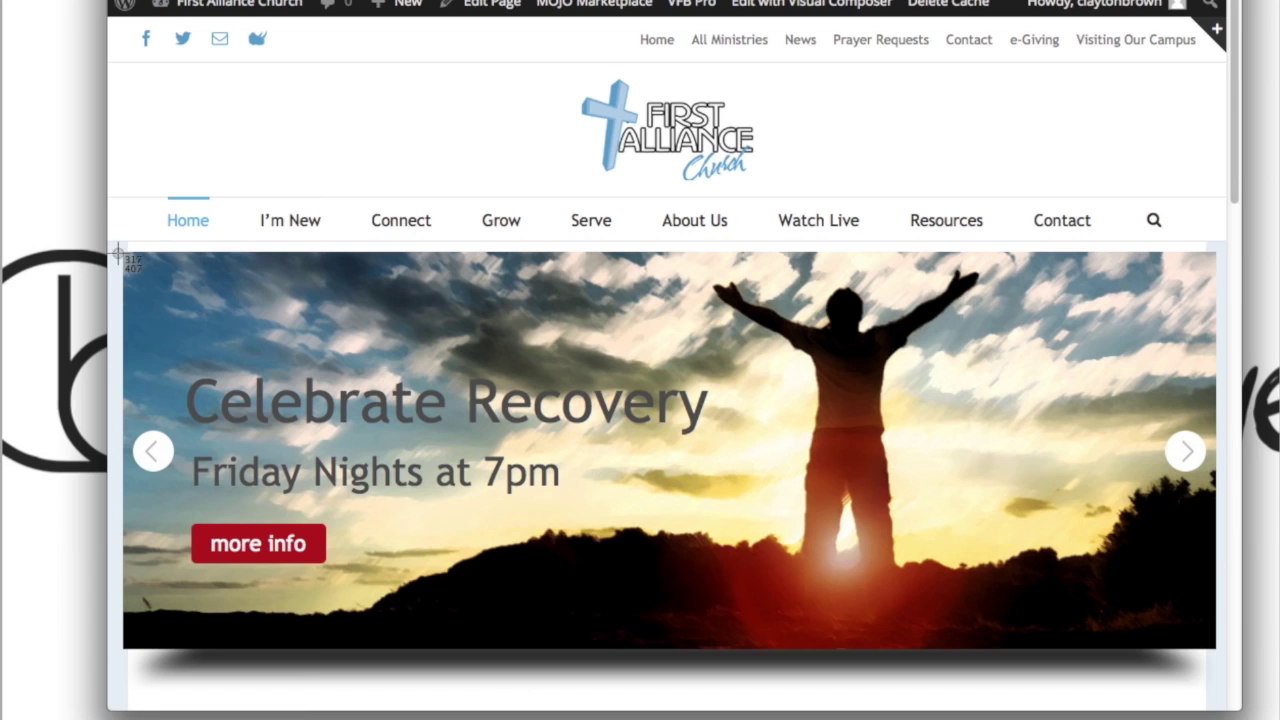
left_click_drag(117, 255, 1222, 656)
Step: Scroll down the home page and capture a region screenshot of its lower content
scroll(983, 211, "down", 2)
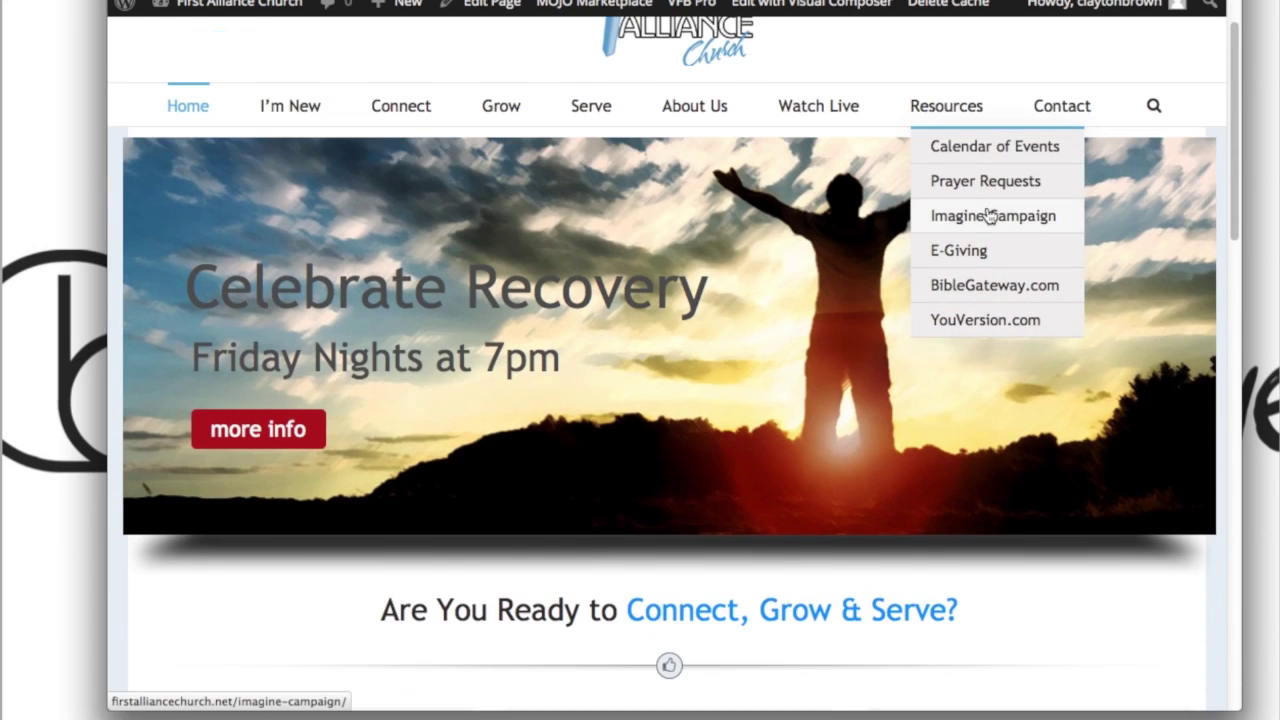
scroll(513, 444, "down", 3)
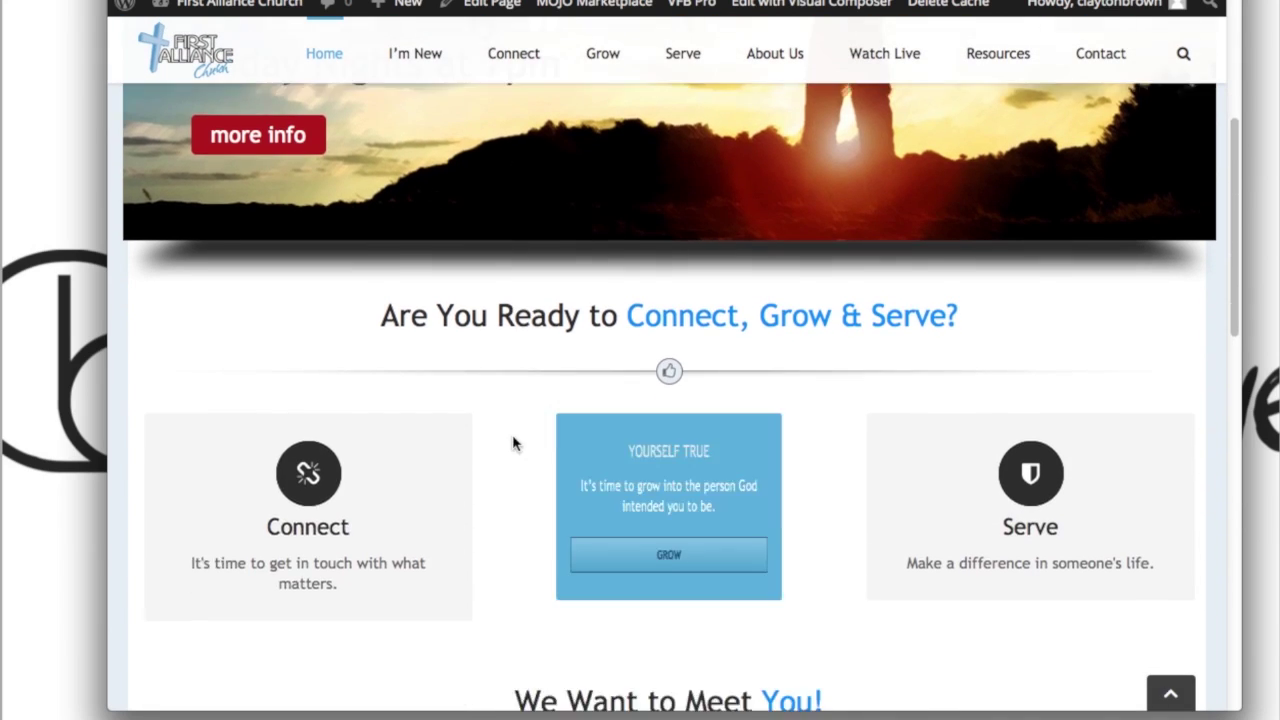
scroll(513, 444, "down", 2)
key("super+shift+4")
left_click_drag(153, 157, 1238, 704)
scroll(1027, 485, "down", 5)
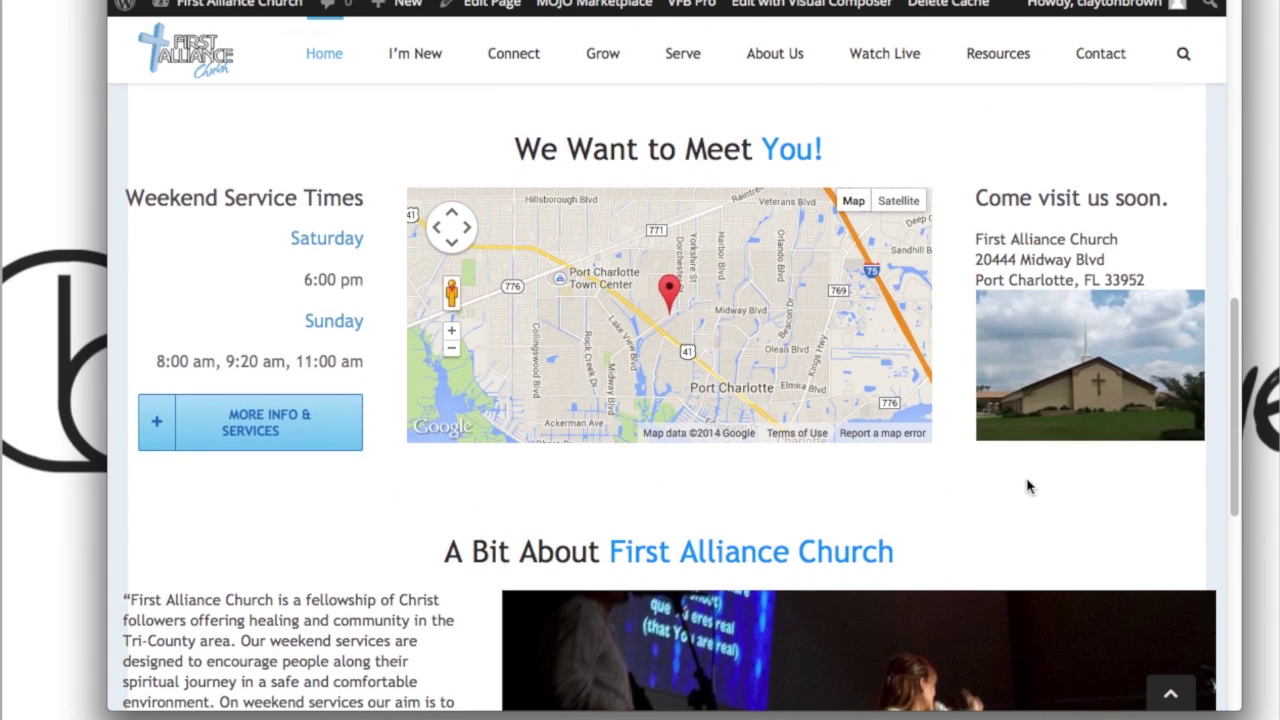
scroll(760, 130, "up", 1)
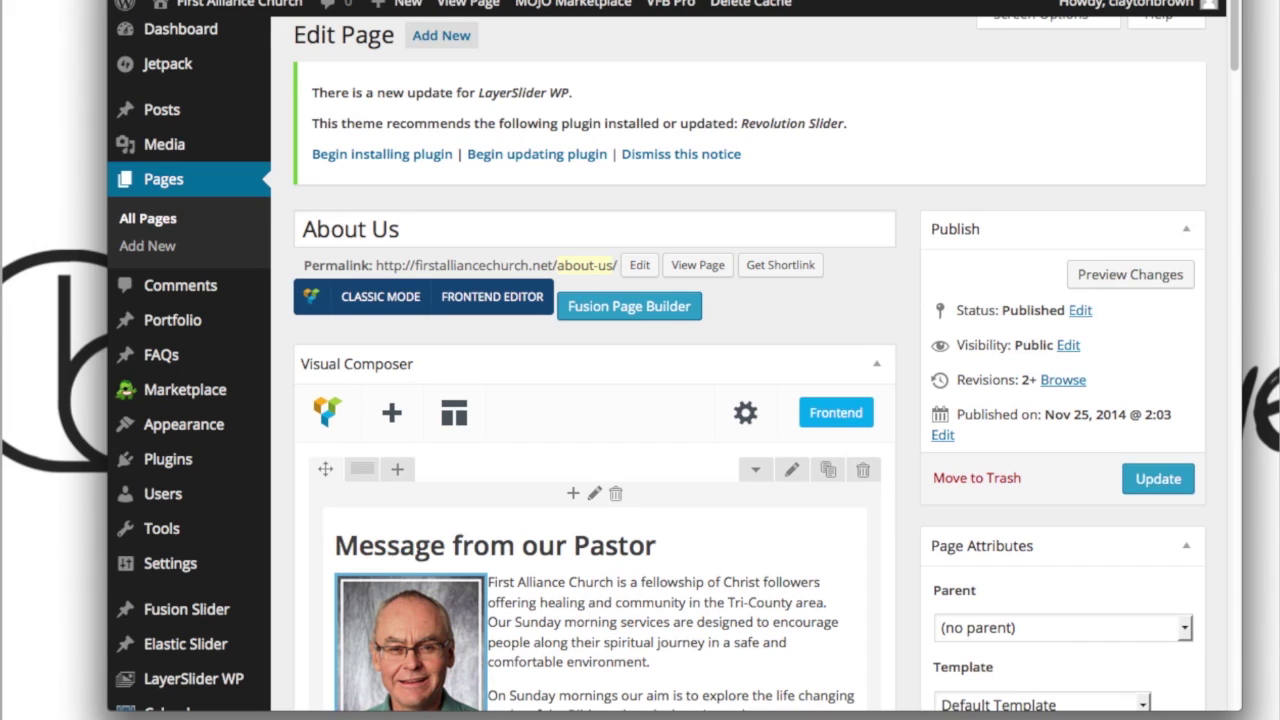
Step: From the All Pages list, open the Home page in the editor
left_click(143, 219)
scroll(319, 210, "up", 1)
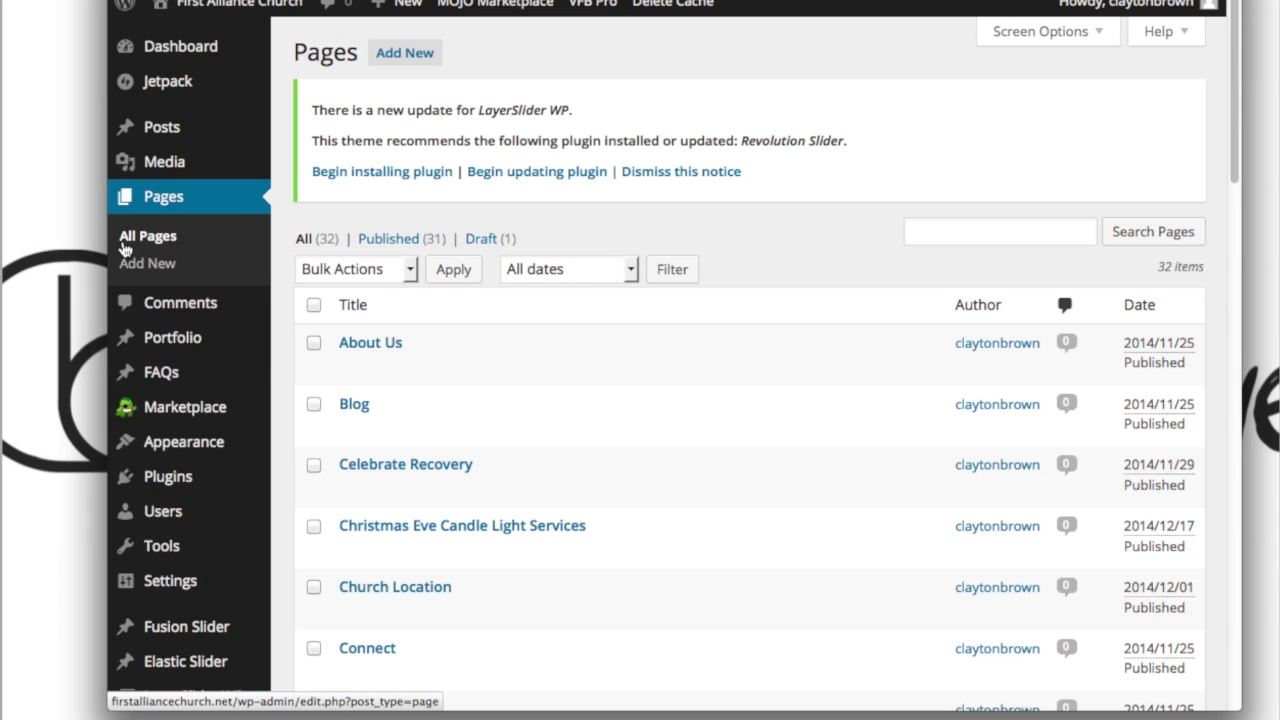
scroll(583, 162, "down", 10)
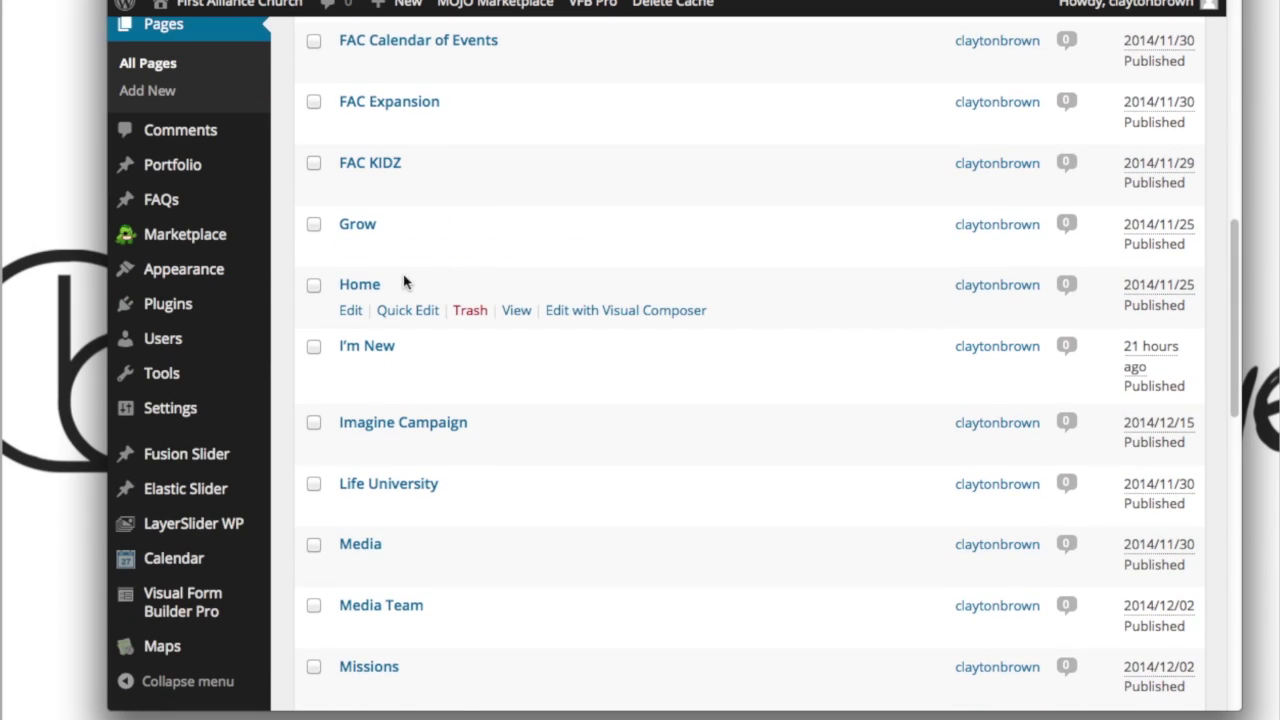
left_click(347, 288)
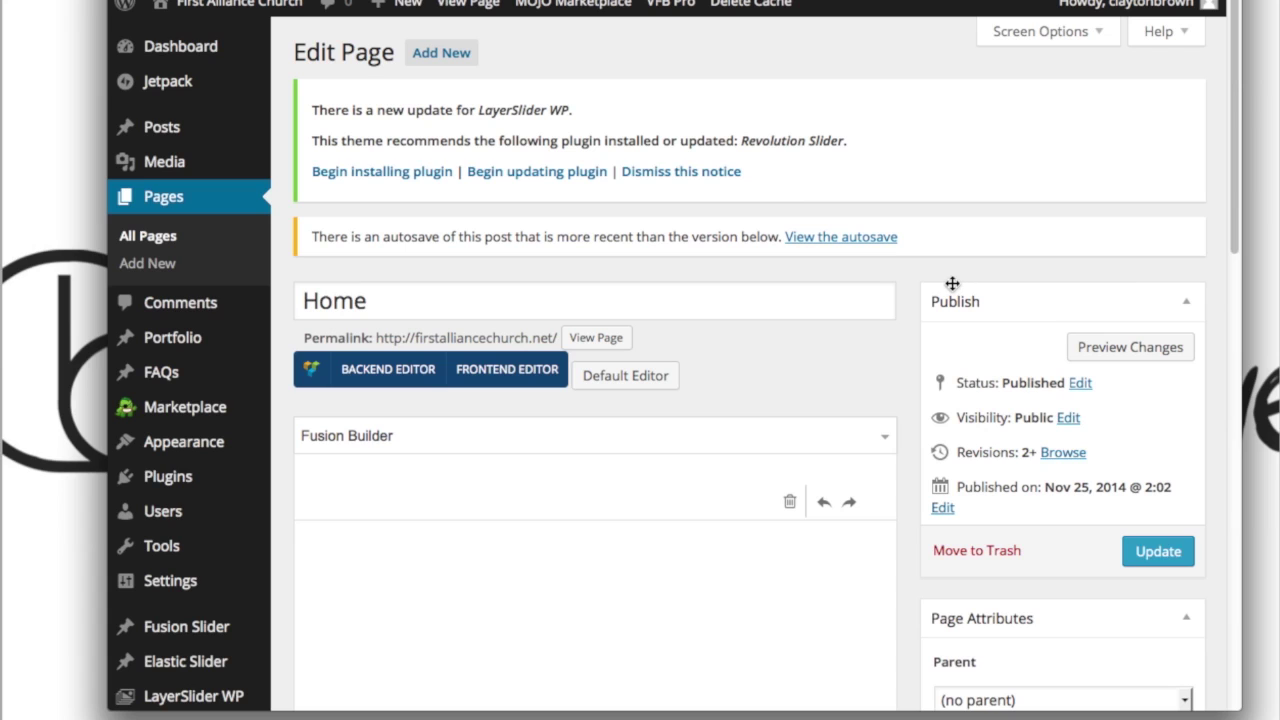
Step: Switch the Home page to the classic editor's Text view and select all its shortcode
scroll(952, 283, "down", 1)
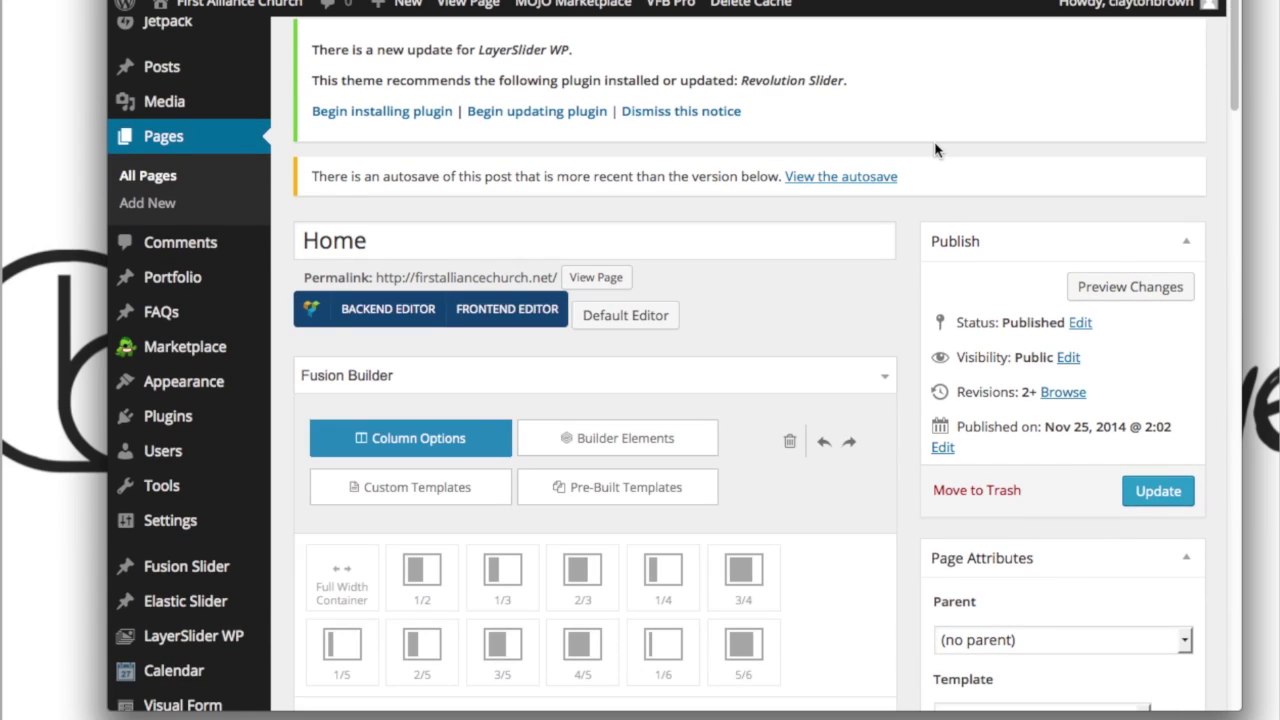
left_click(645, 328)
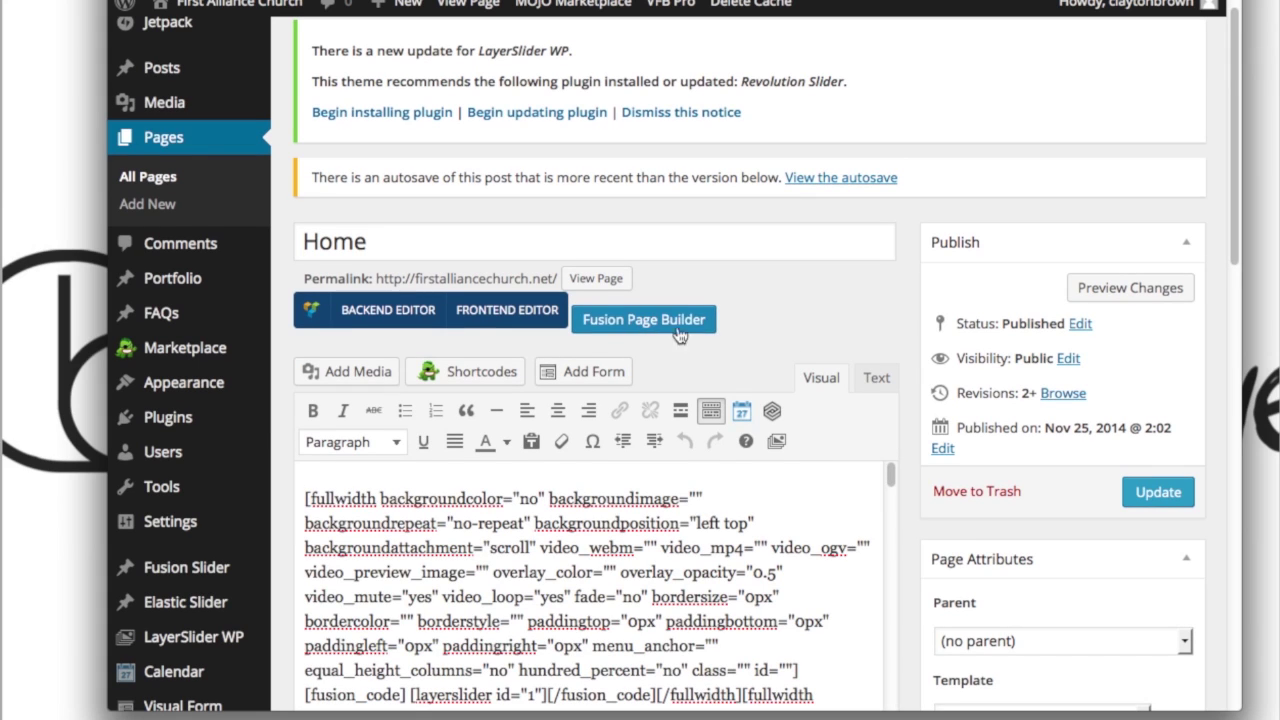
left_click(870, 380)
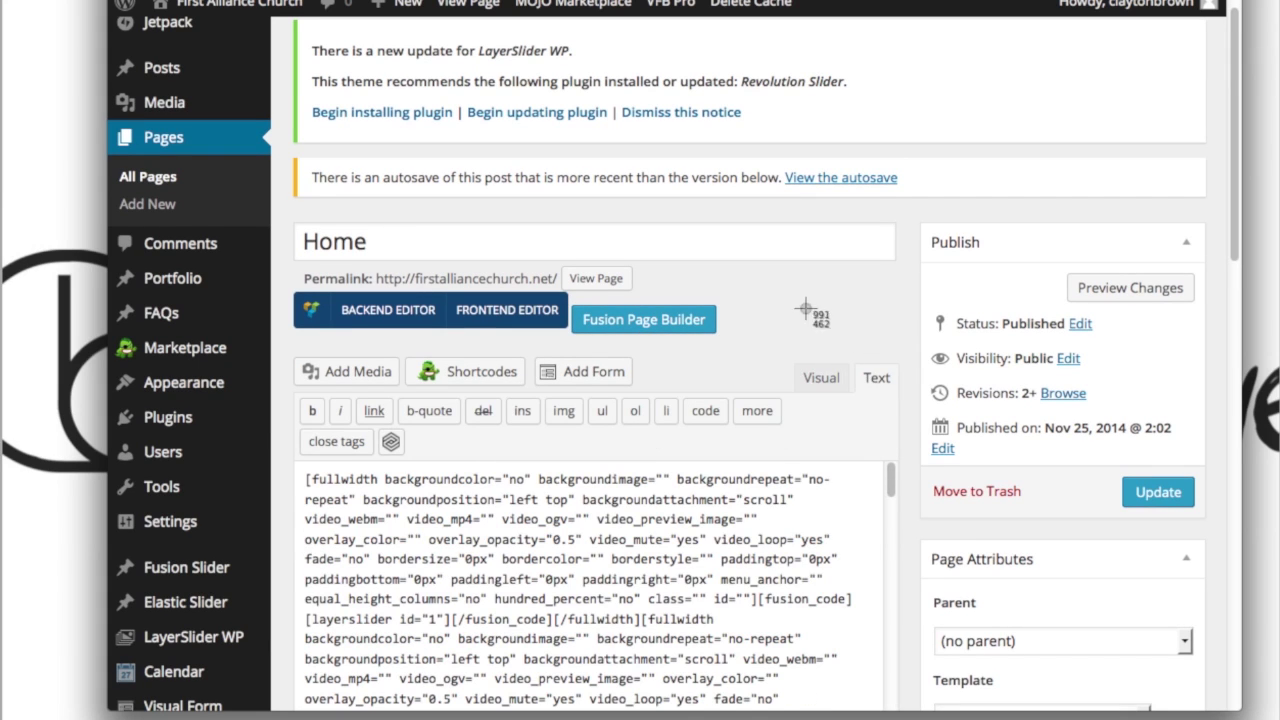
scroll(720, 245, "down", 3)
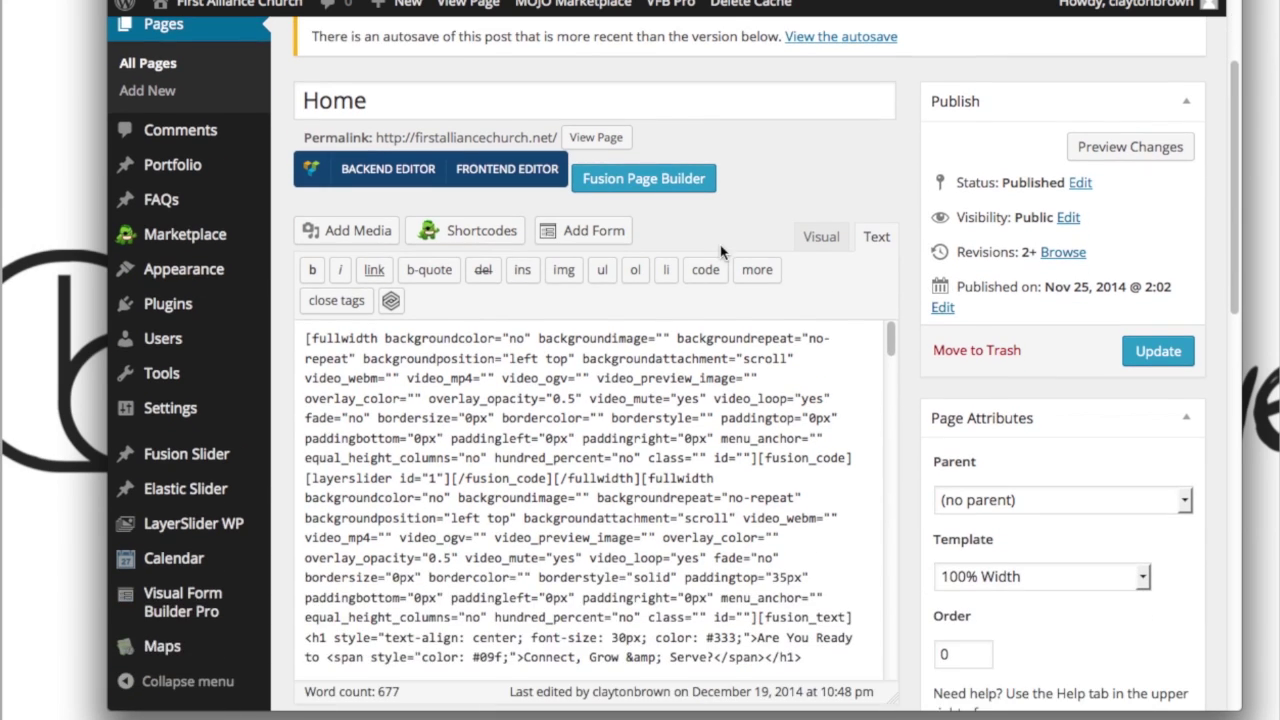
left_click(591, 428)
scroll(591, 428, "up", 1)
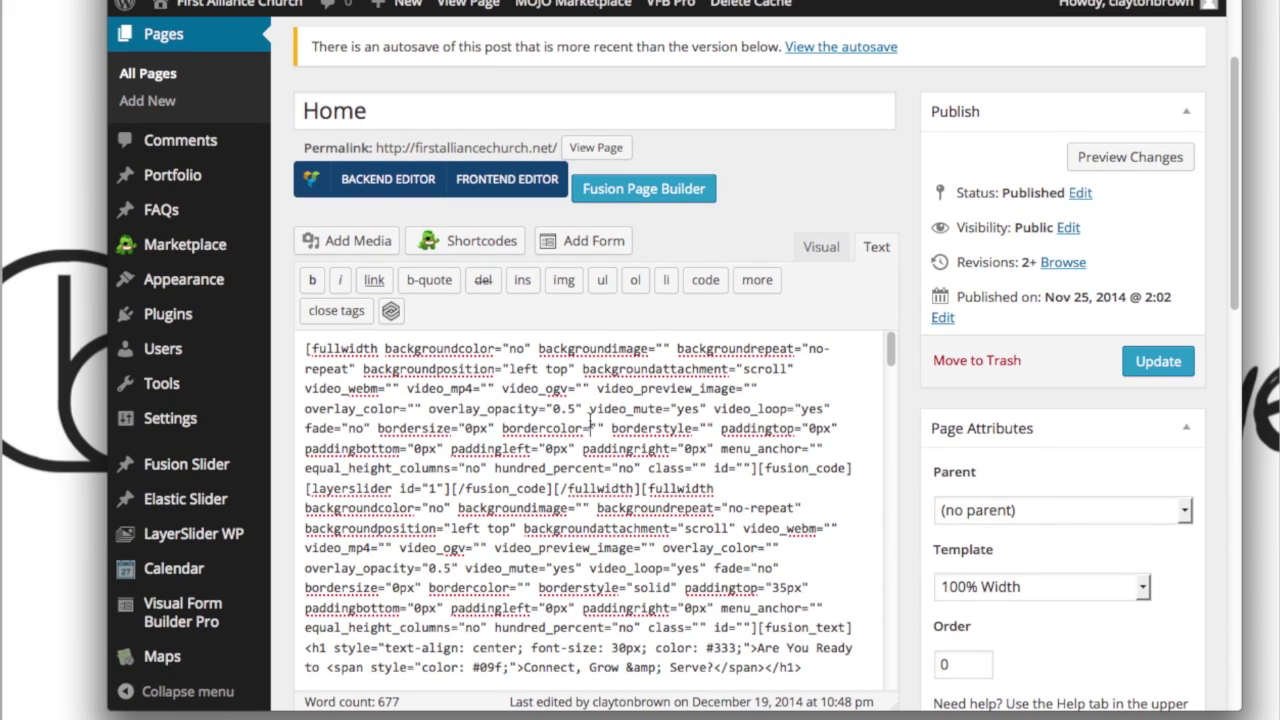
key("ctrl+a")
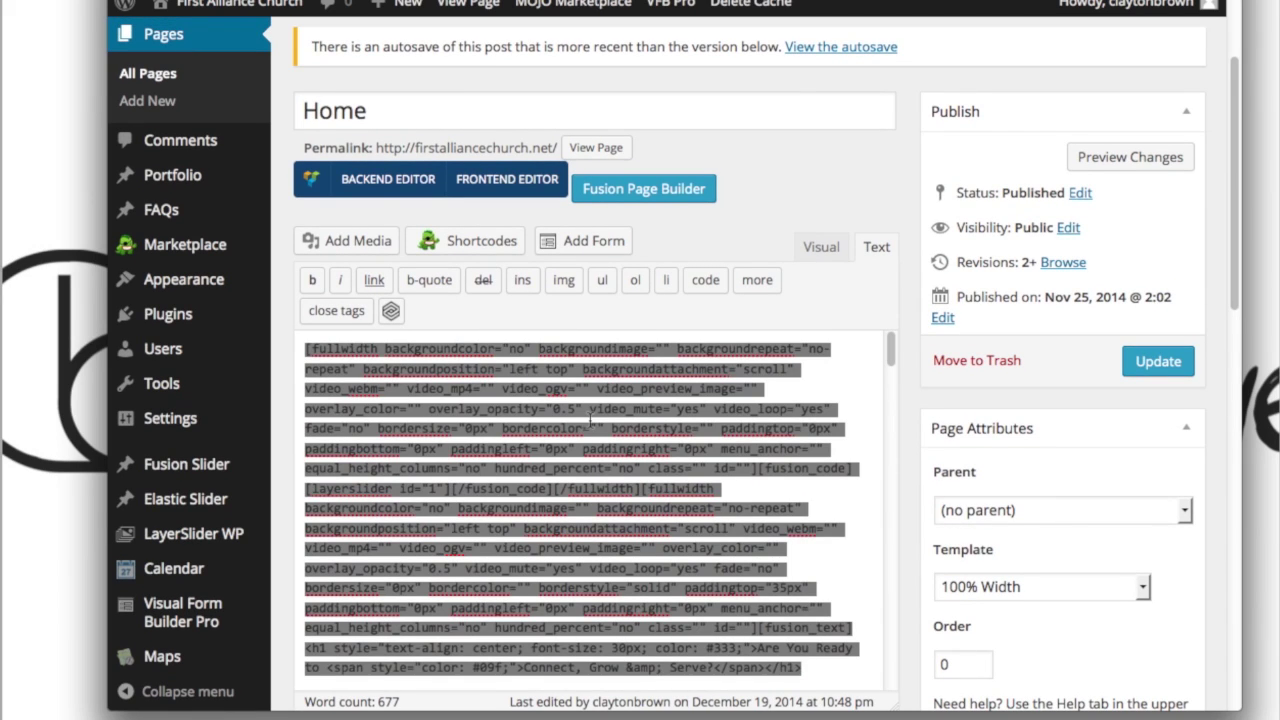
left_click(600, 374)
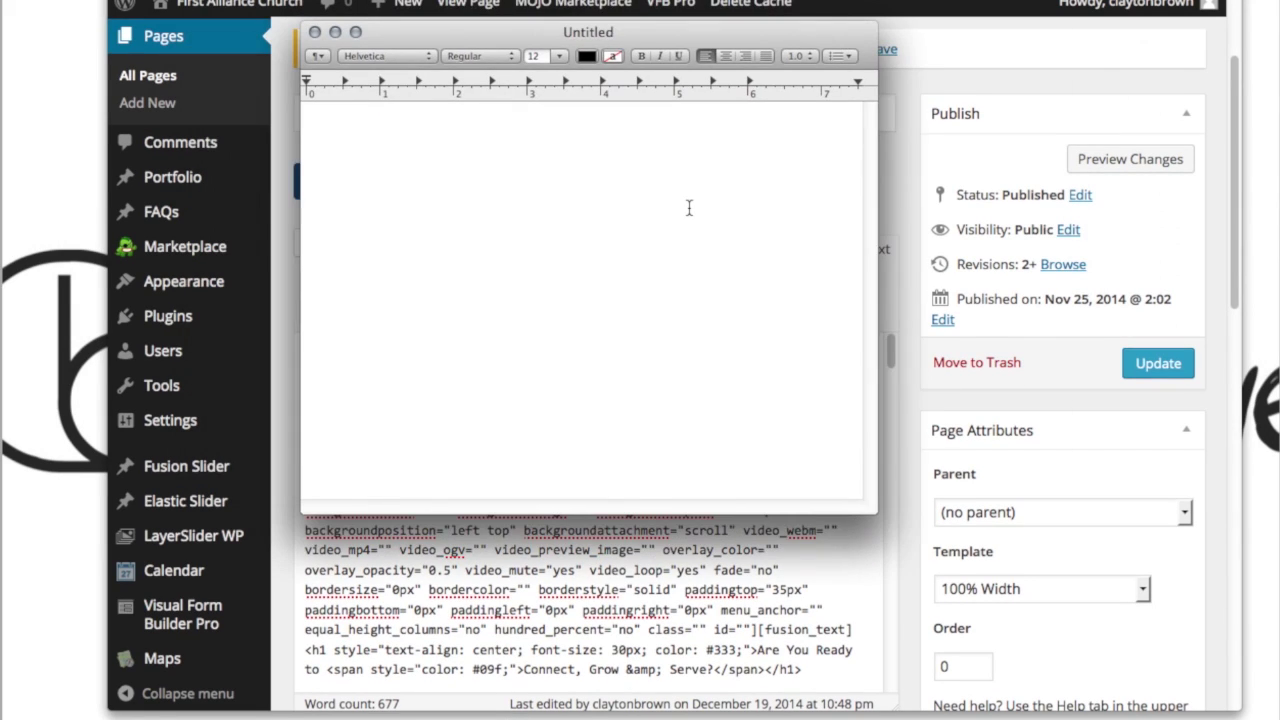
key("super+v")
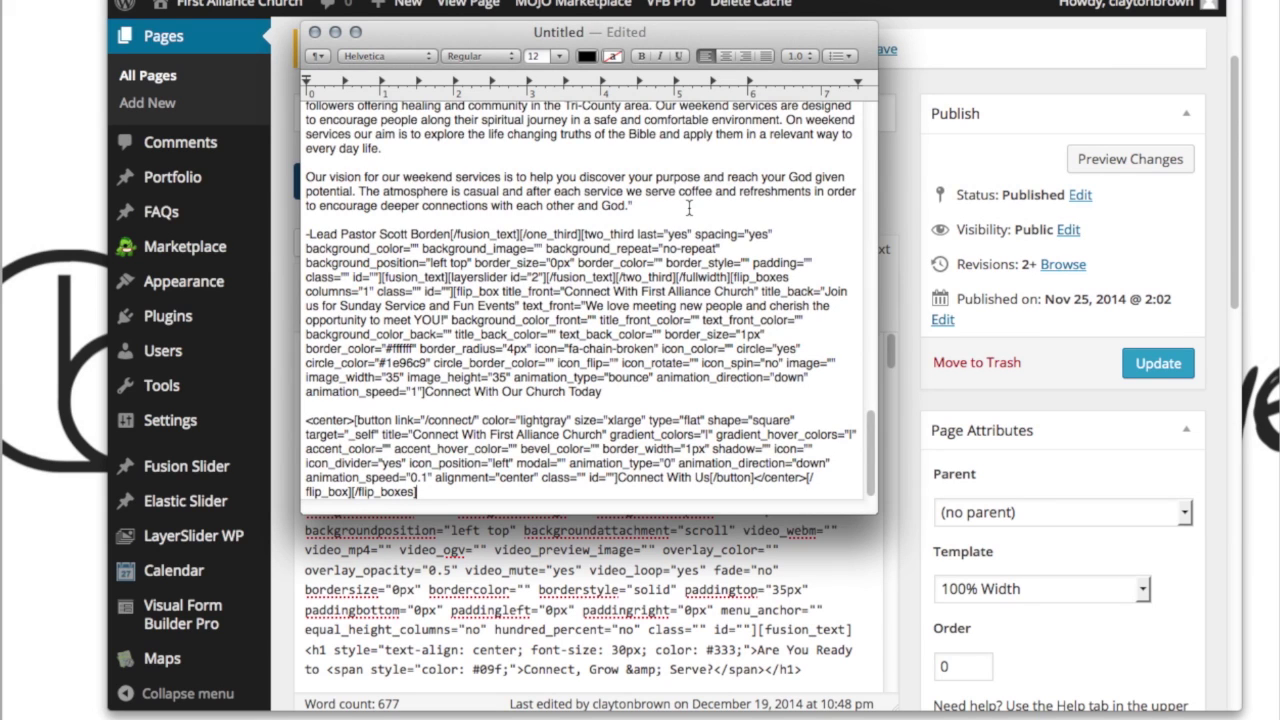
key("super+s")
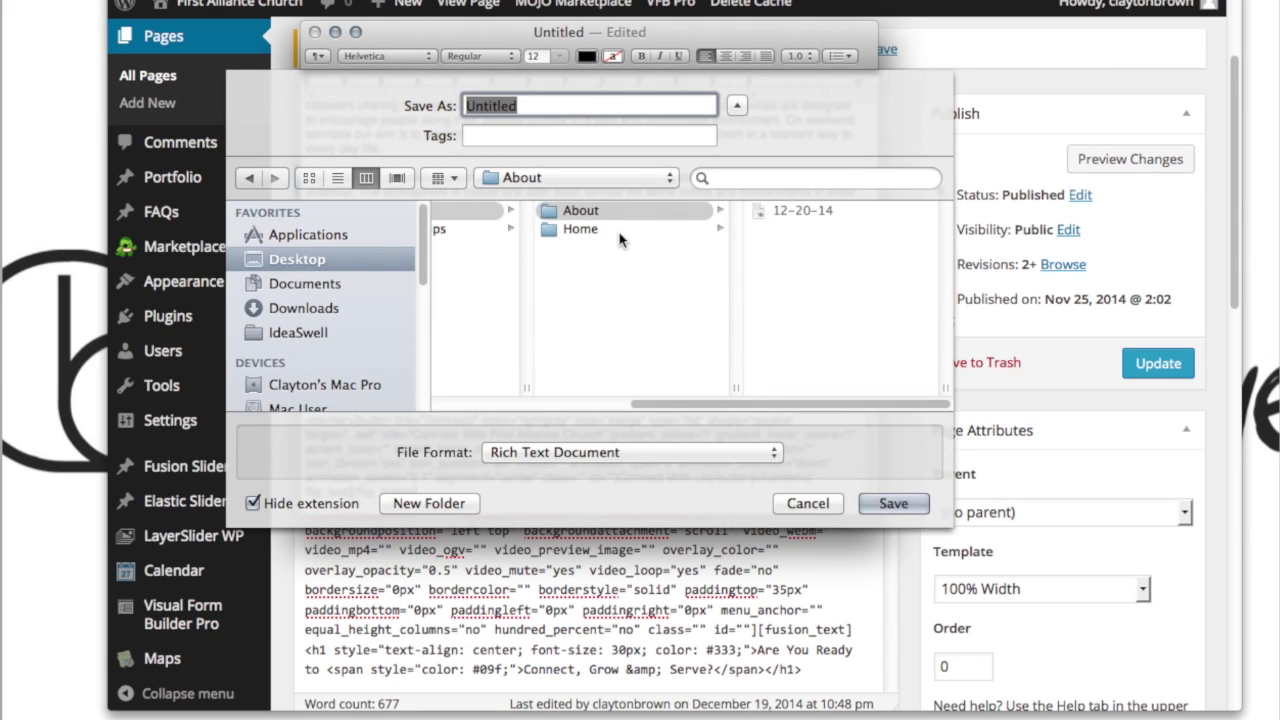
left_click(590, 229)
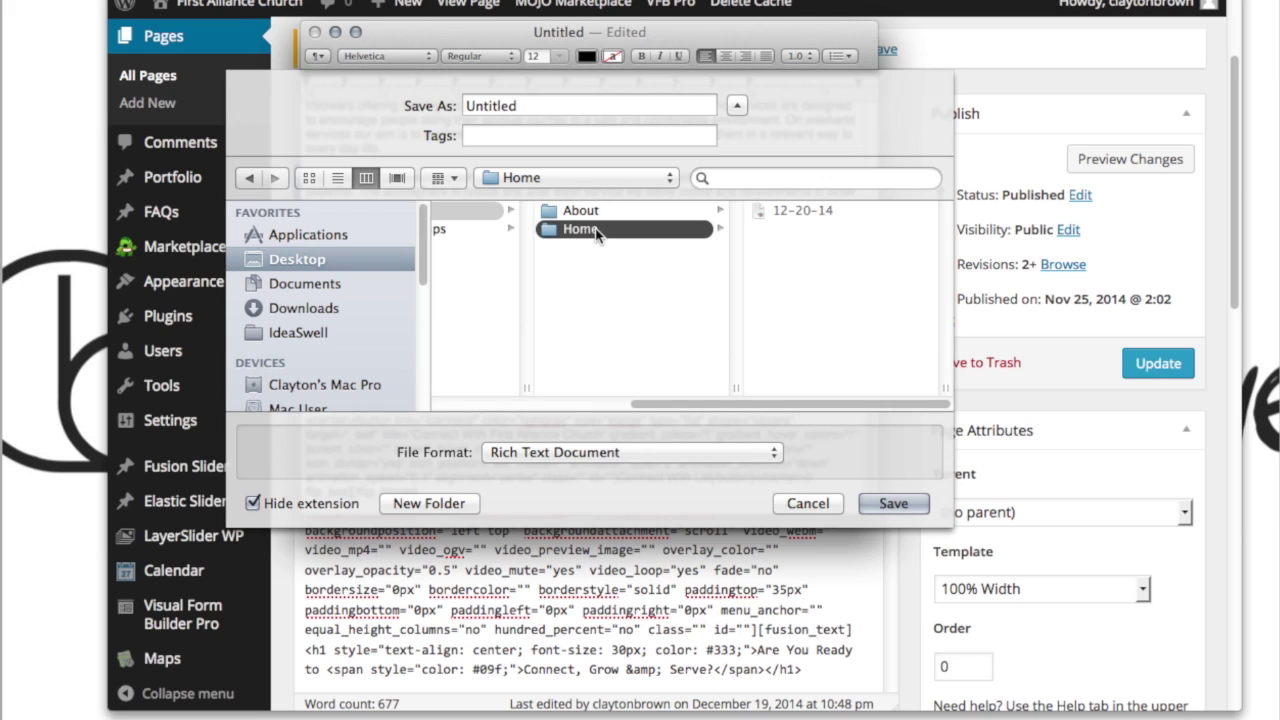
left_click(549, 108)
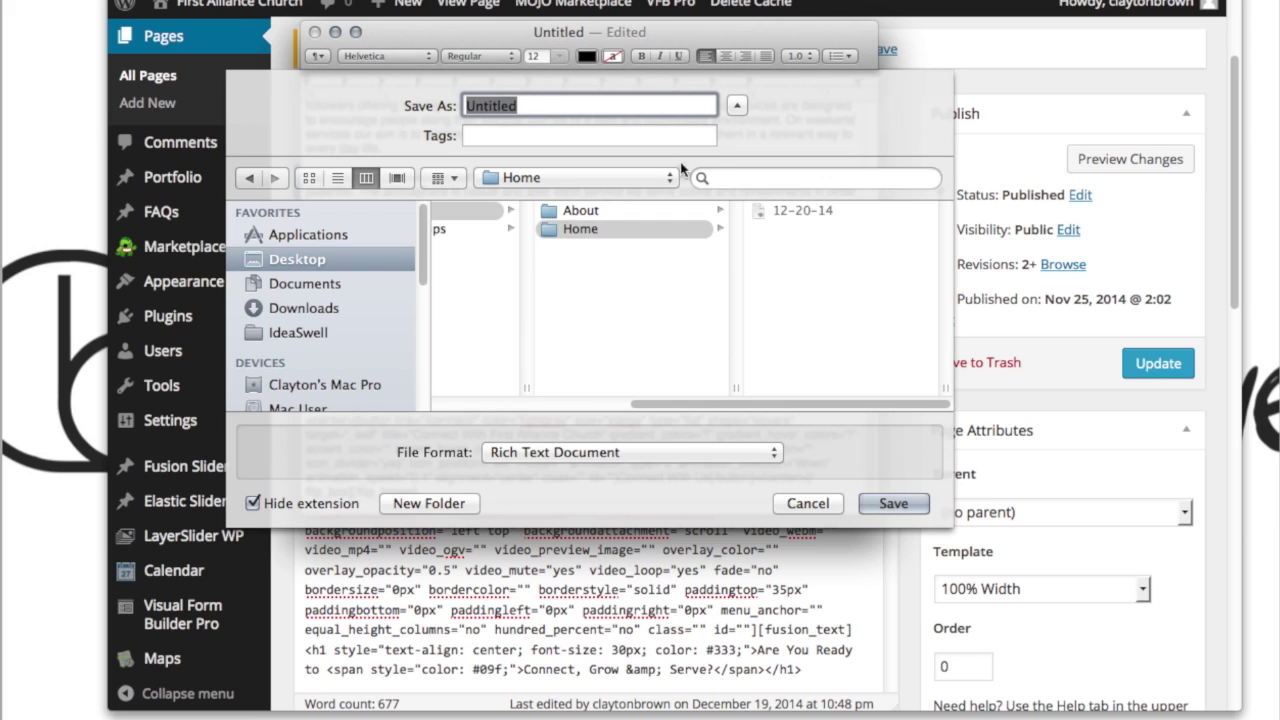
left_click(835, 505)
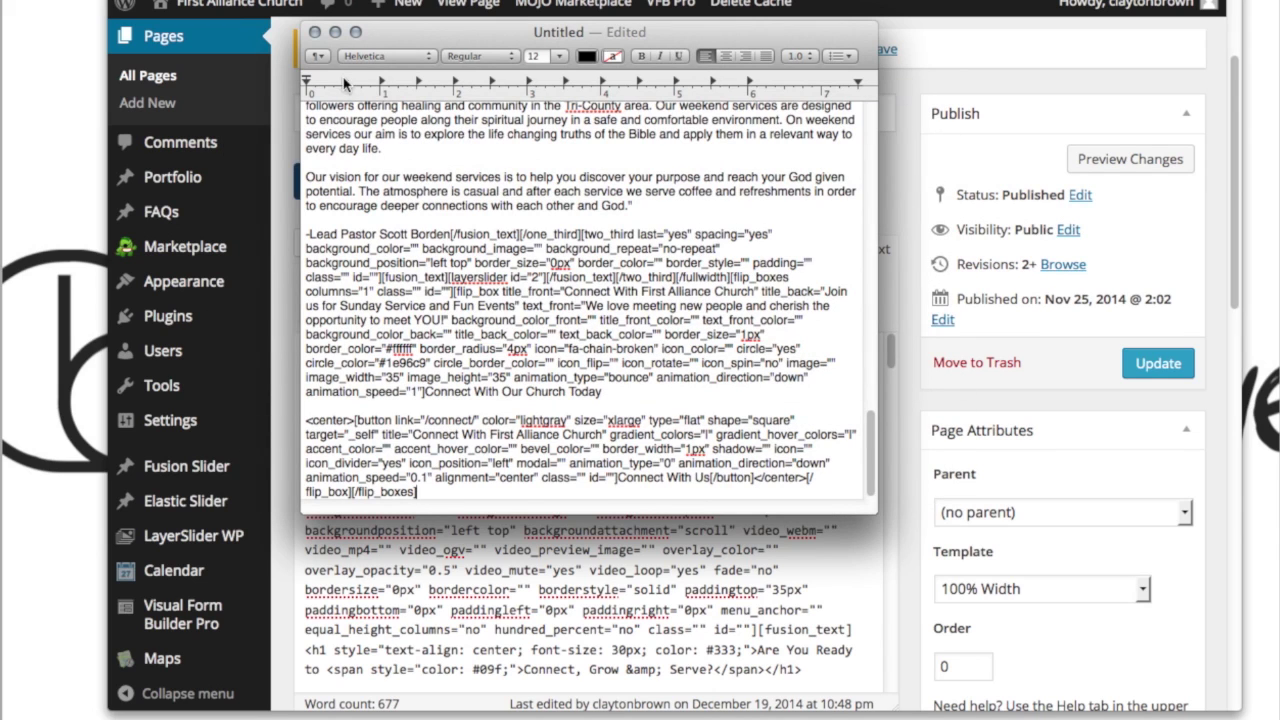
left_click(316, 33)
left_click(525, 345)
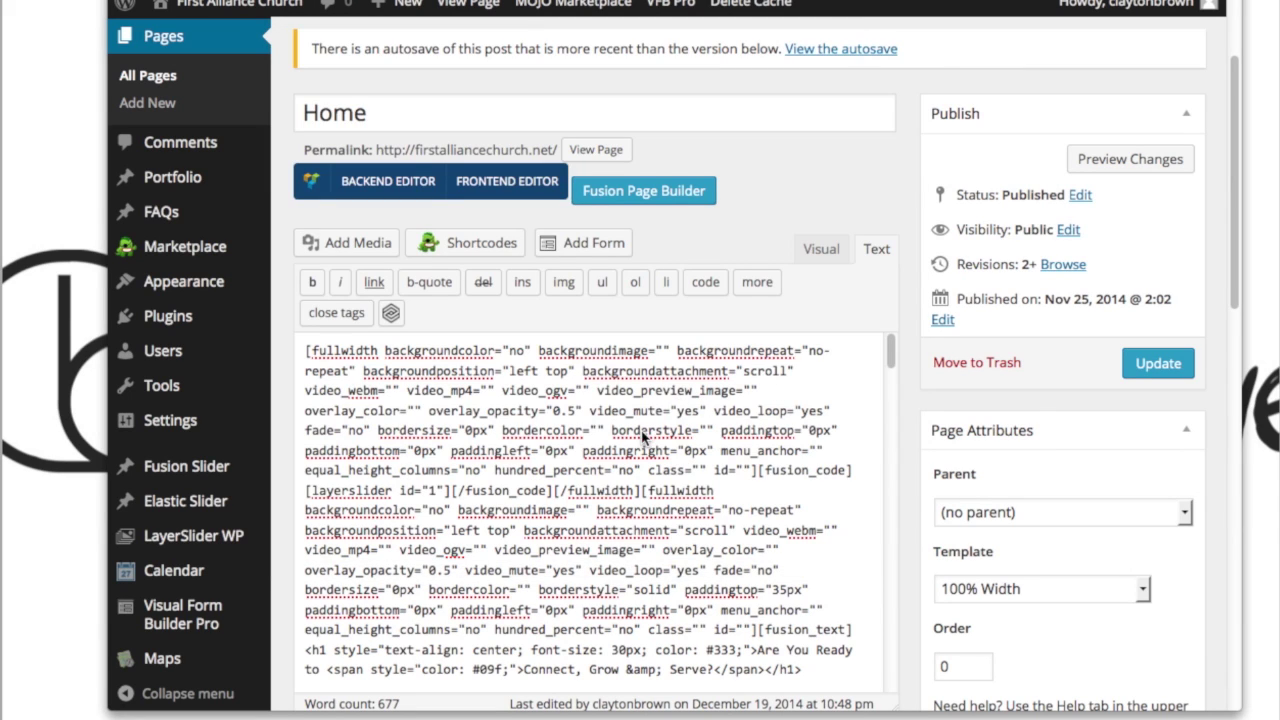
Step: Select the shortcode text, screenshot part of the editor, and return to Fusion Builder layout
key("super+a")
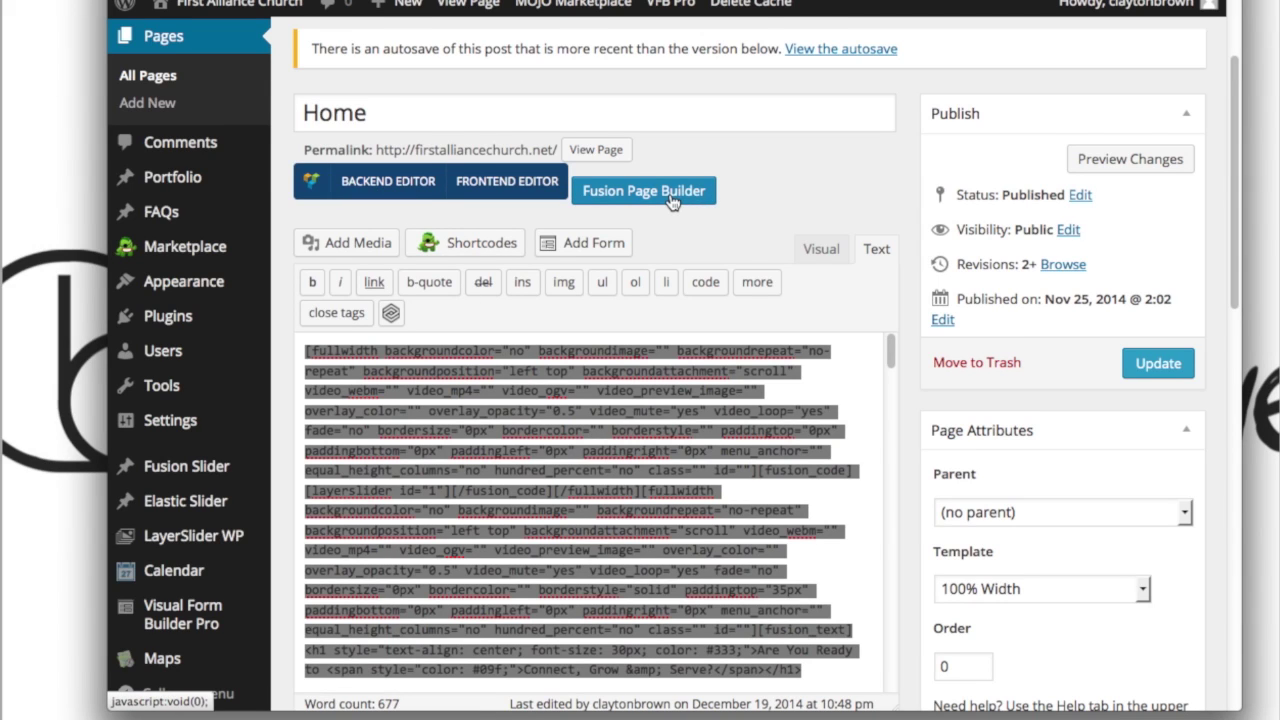
key("super+shift+4")
left_click_drag(568, 171, 731, 236)
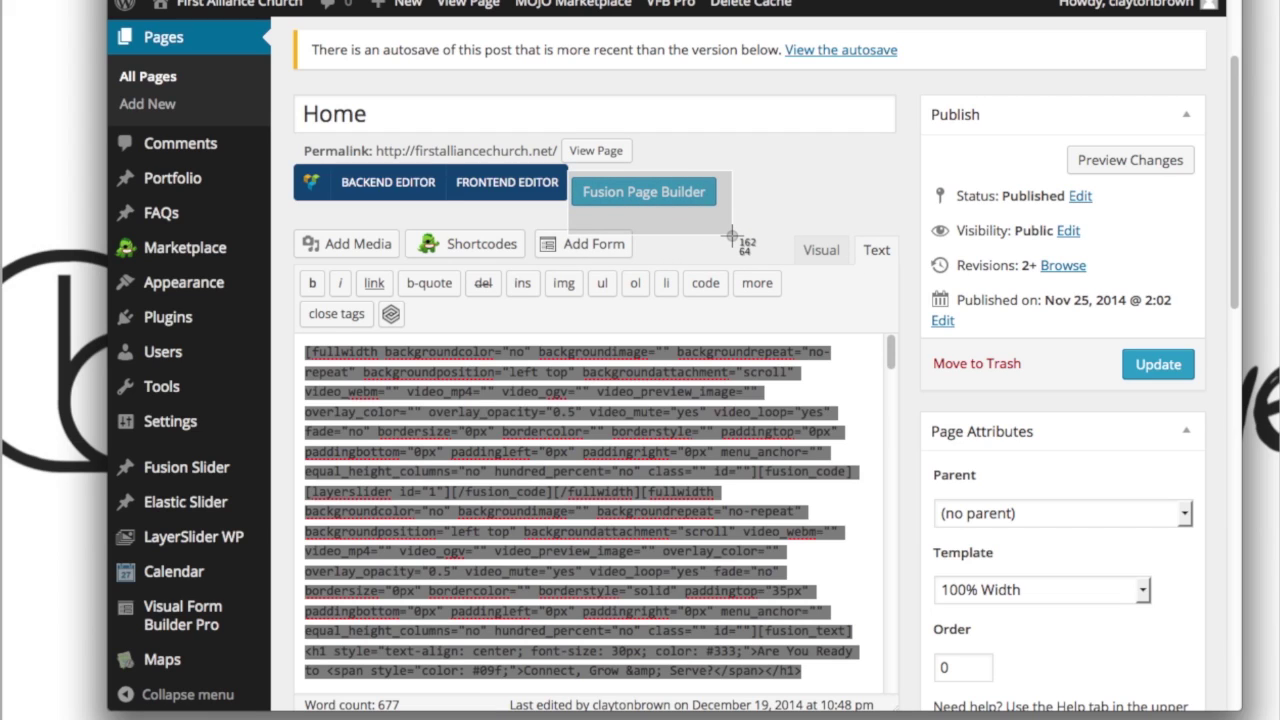
left_click_drag(731, 236, 731, 236)
left_click(642, 192)
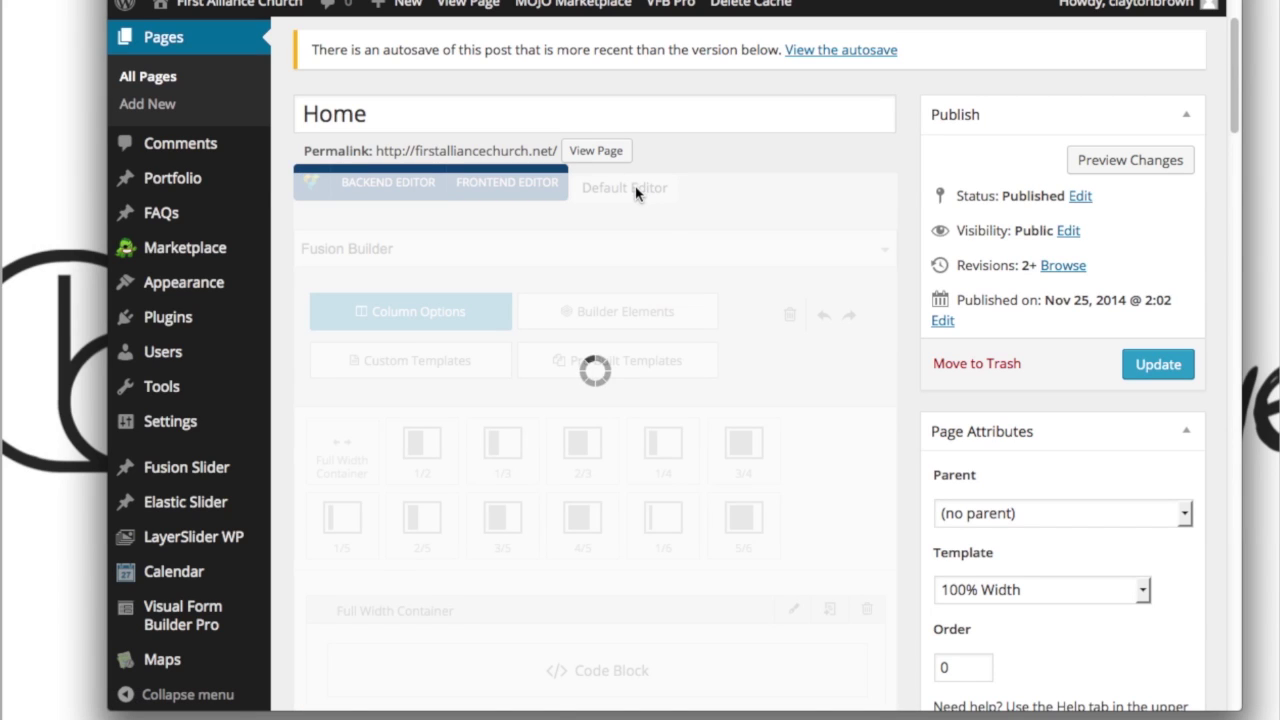
Step: Inspect the Code Block's [layerslider id="1"] shortcode and close it unchanged
scroll(806, 297, "down", 2)
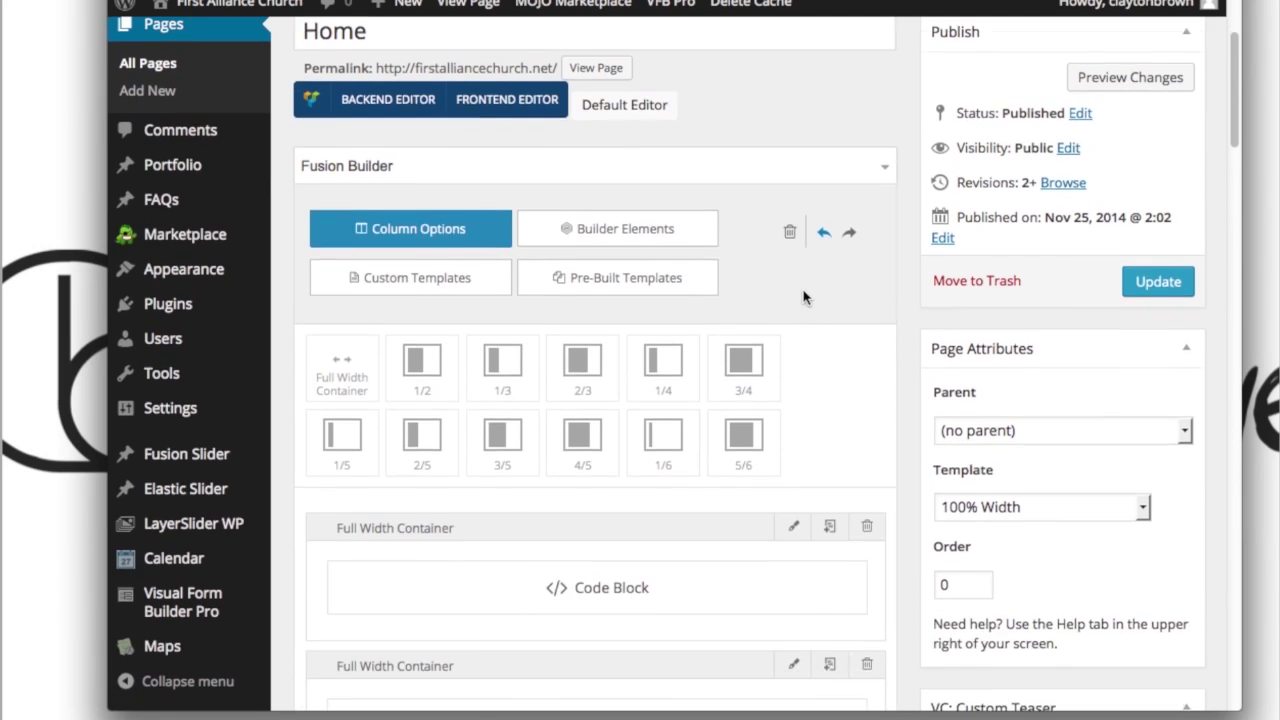
scroll(806, 297, "down", 8)
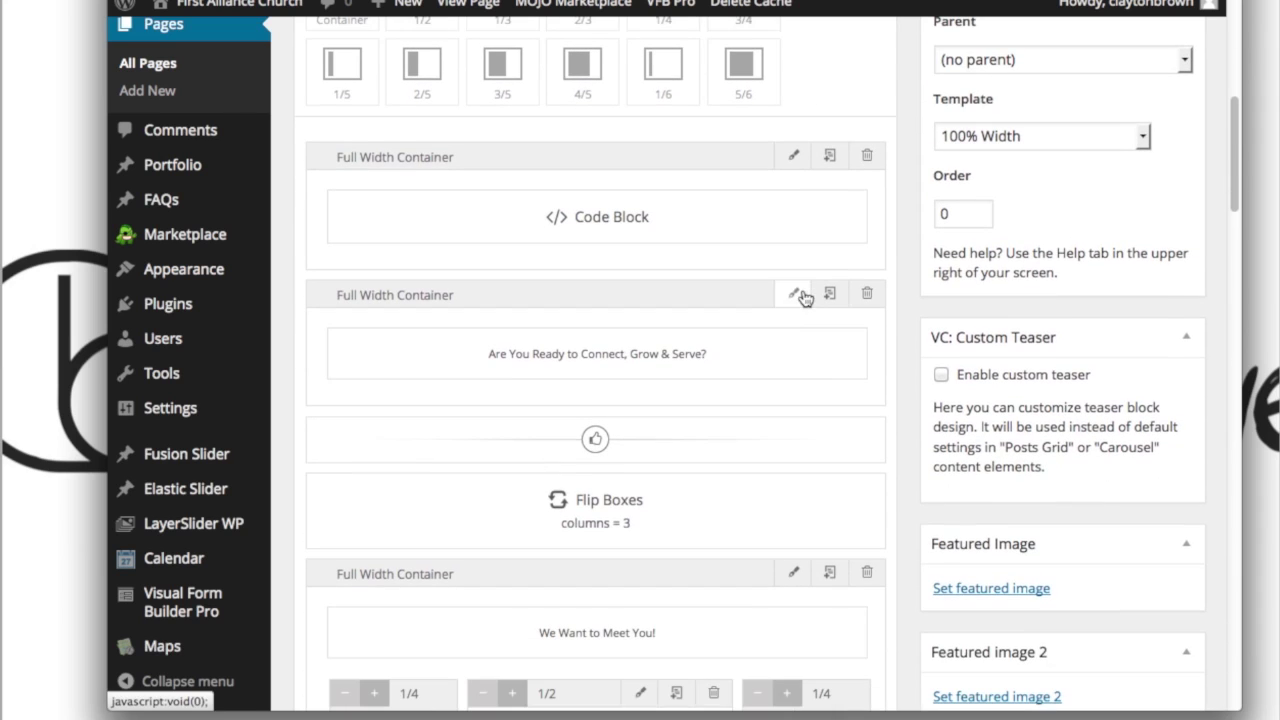
left_click_drag(298, 170, 887, 261)
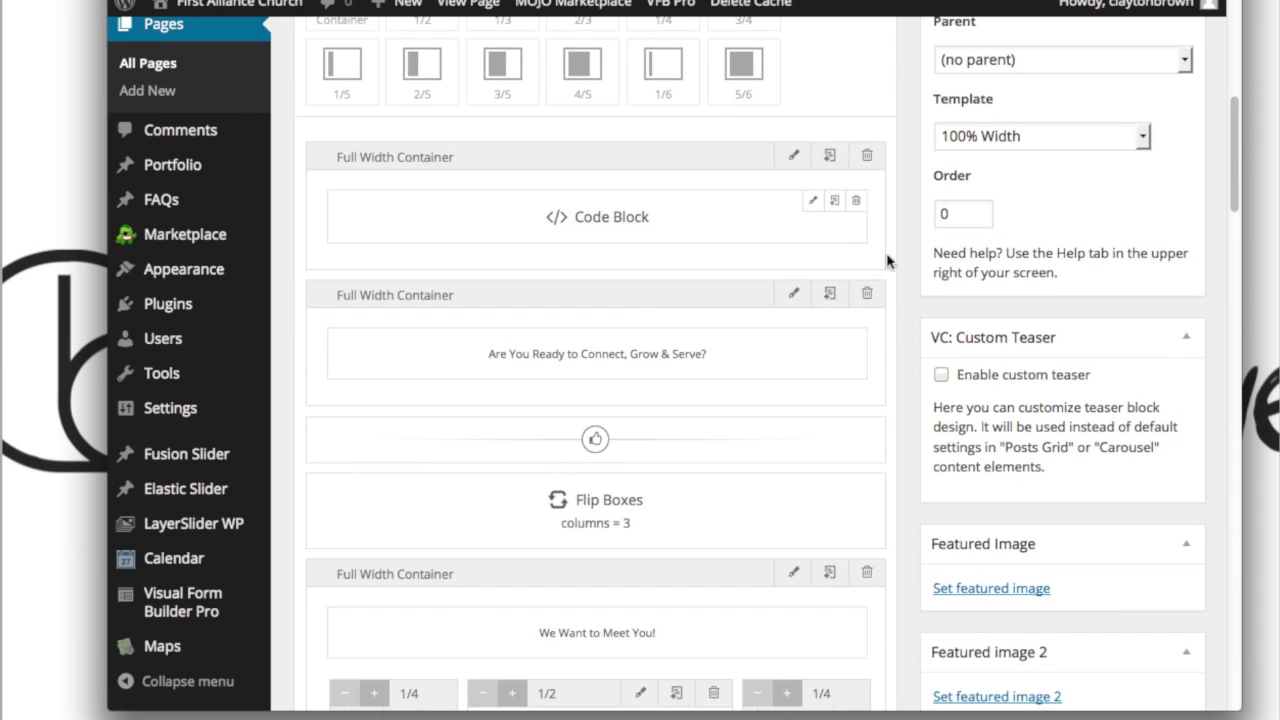
left_click(812, 201)
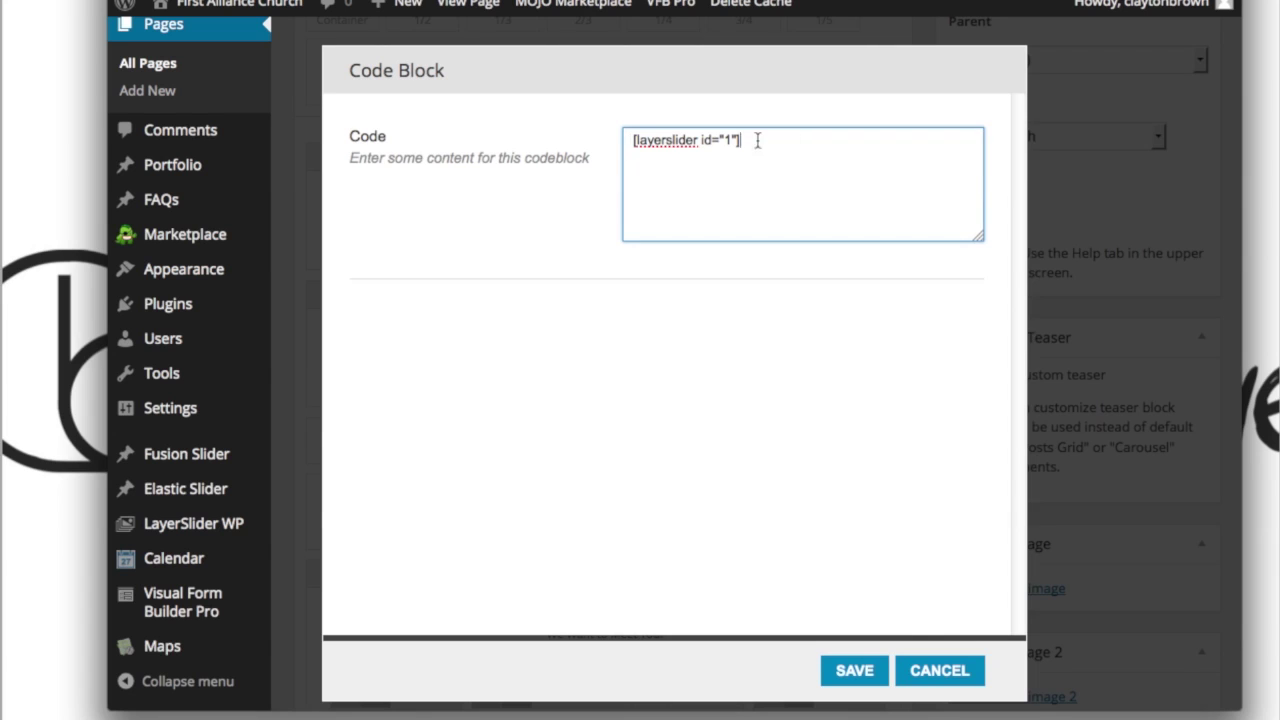
key("super+a")
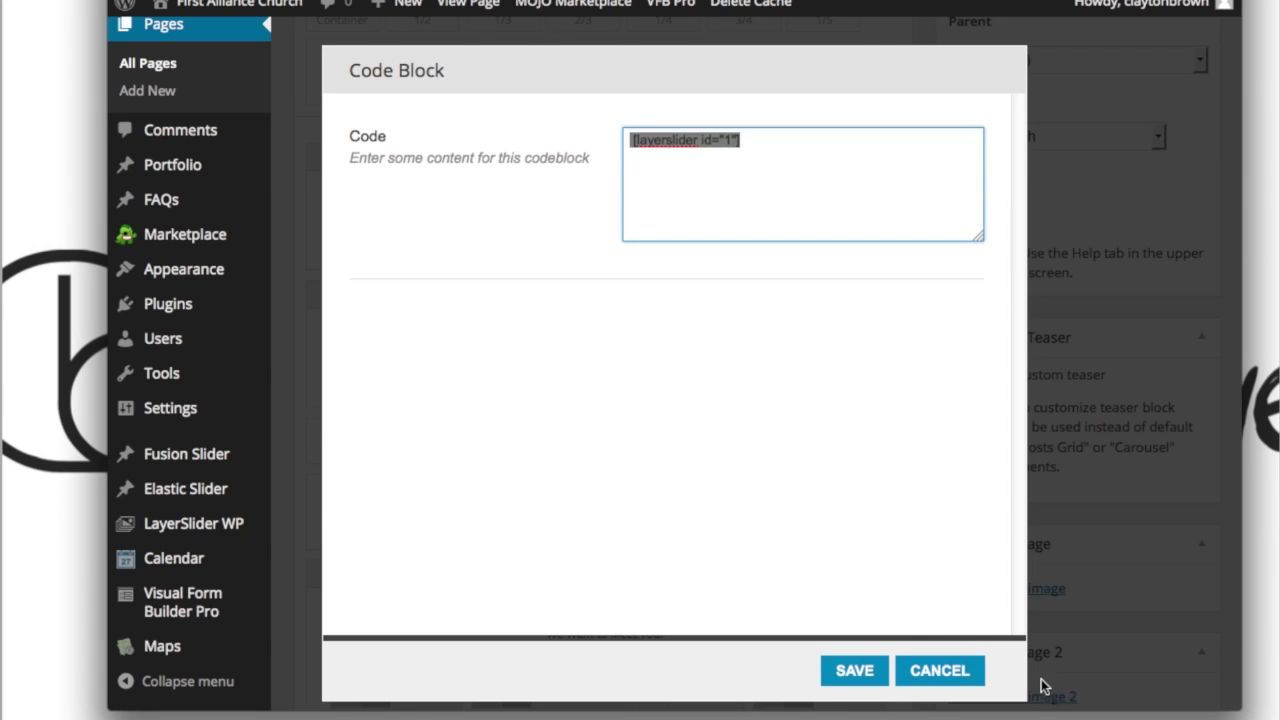
left_click(934, 672)
scroll(835, 313, "down", 5)
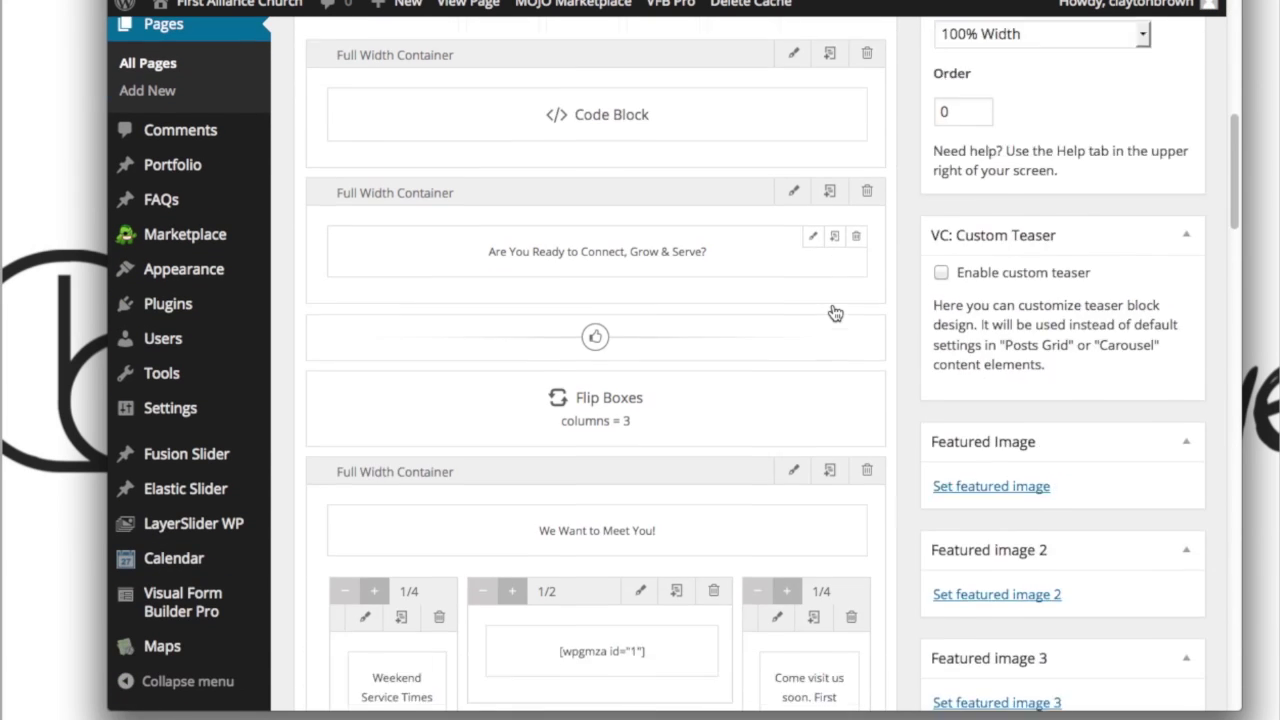
scroll(835, 313, "down", 2)
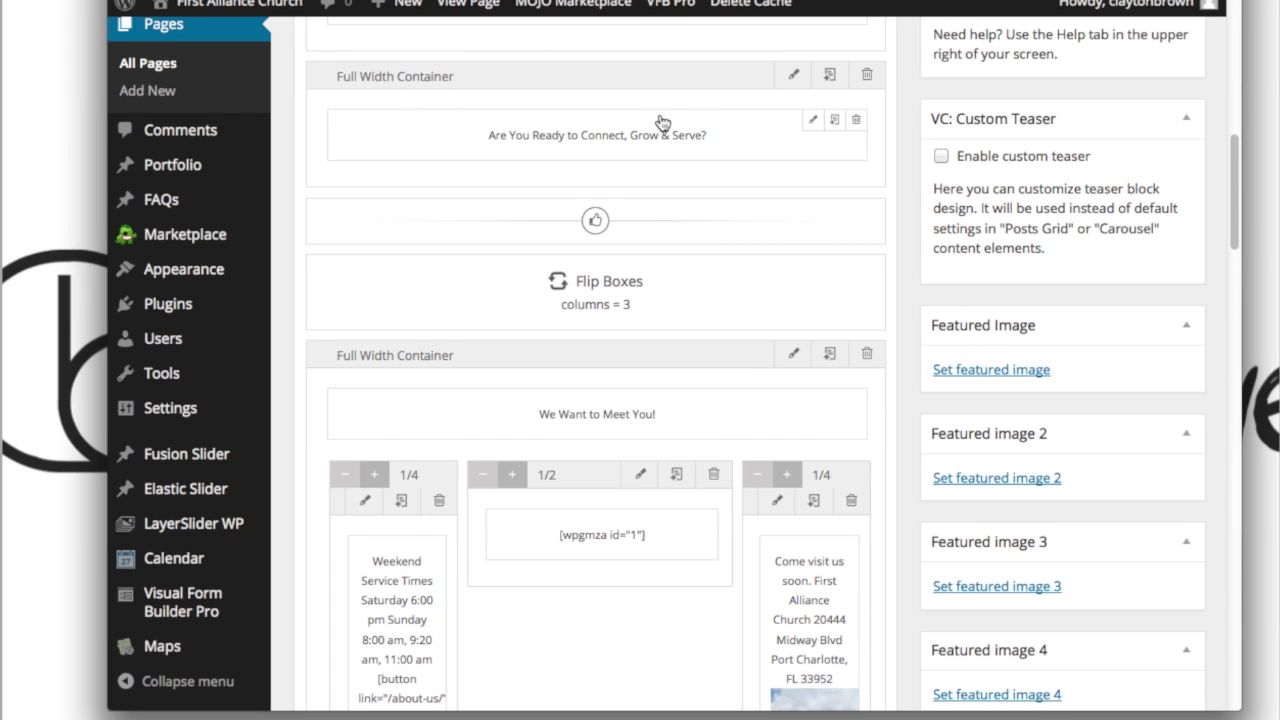
scroll(663, 123, "up", 1)
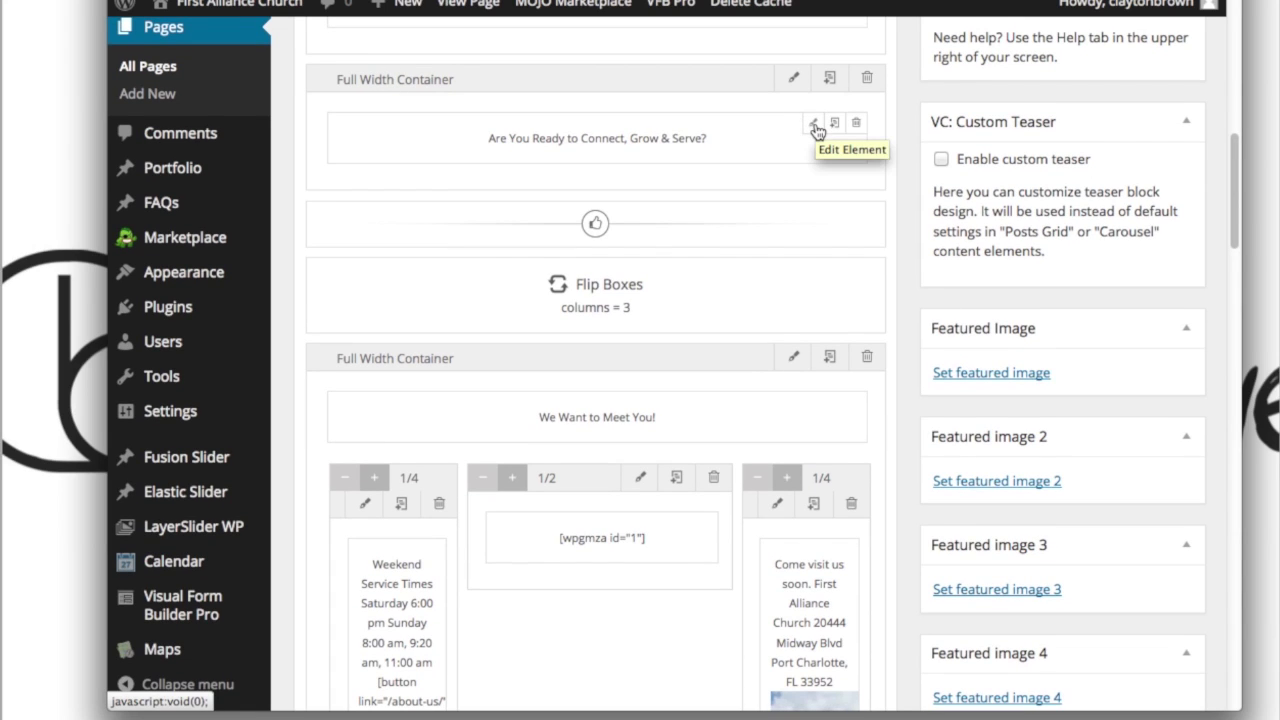
scroll(762, 281, "down", 1)
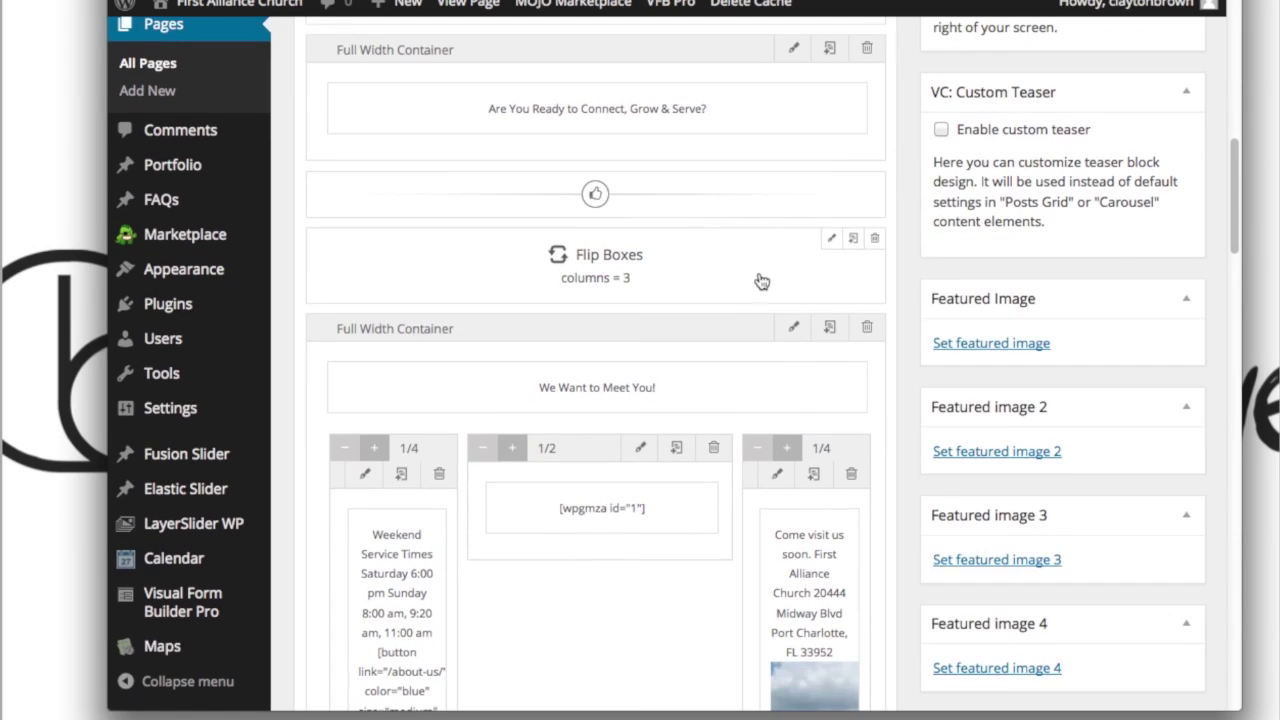
scroll(760, 280, "up", 3)
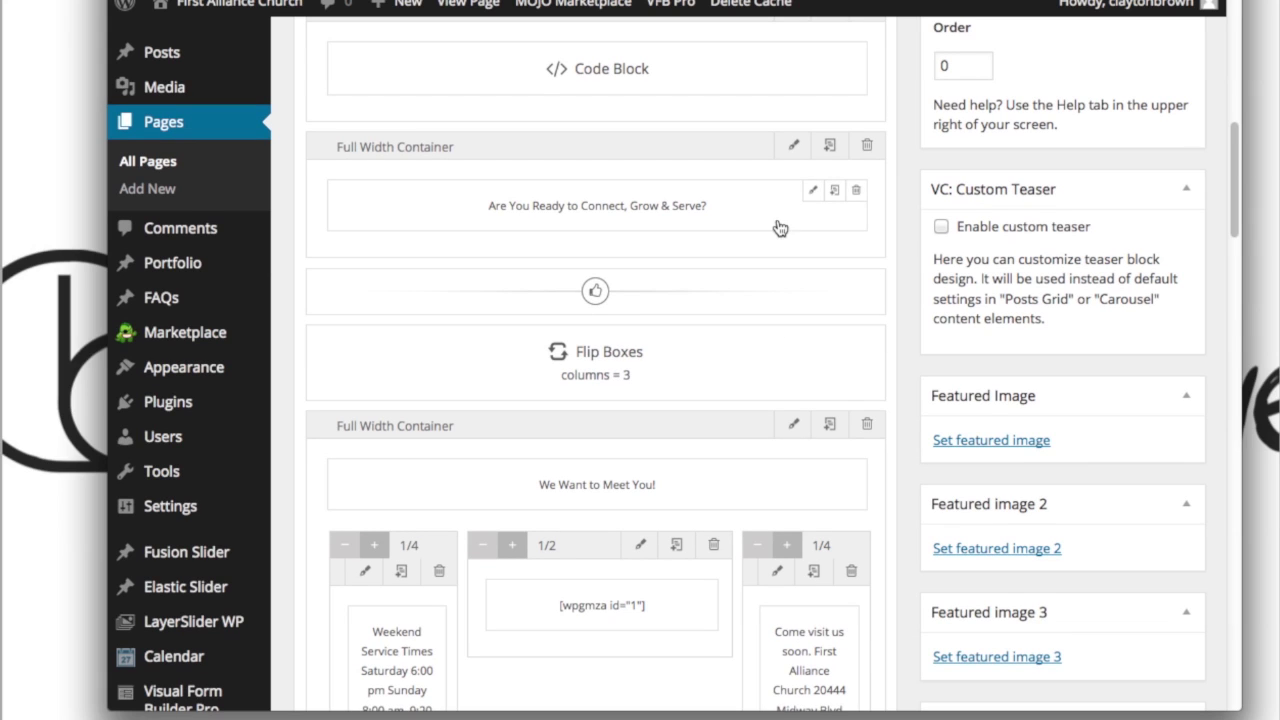
scroll(770, 371, "down", 1)
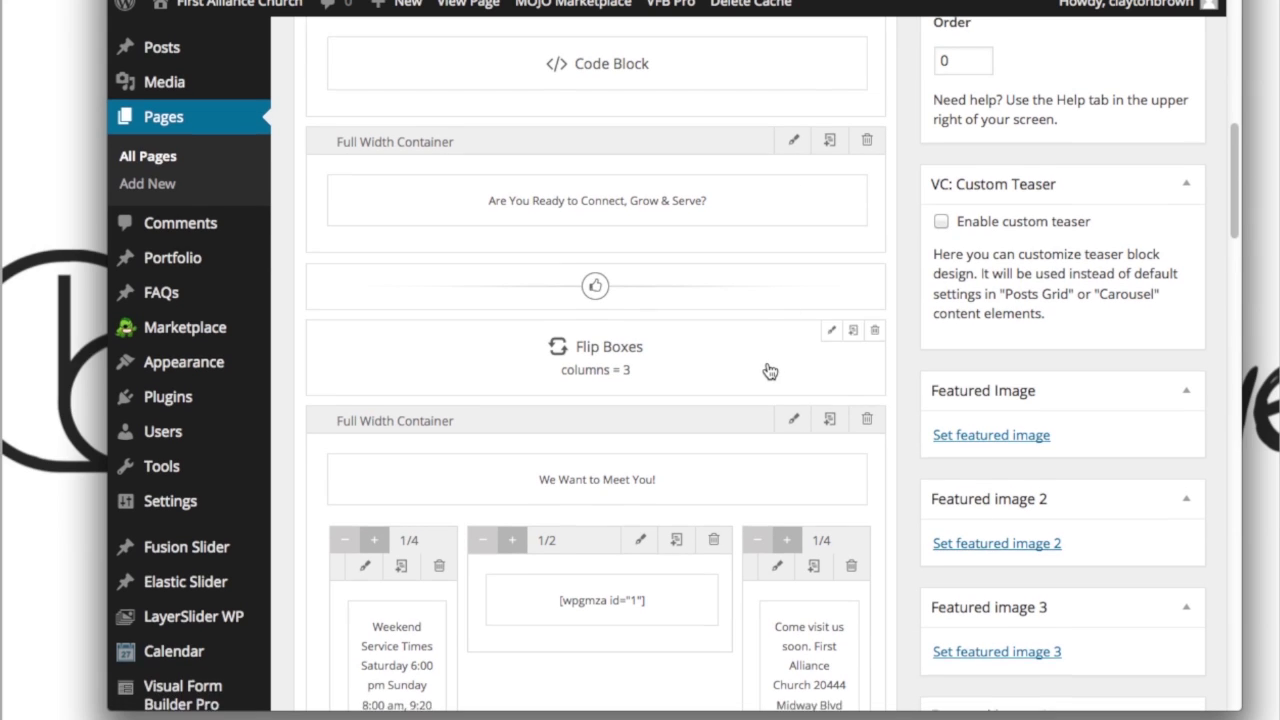
scroll(768, 369, "down", 3)
scroll(578, 458, "down", 1)
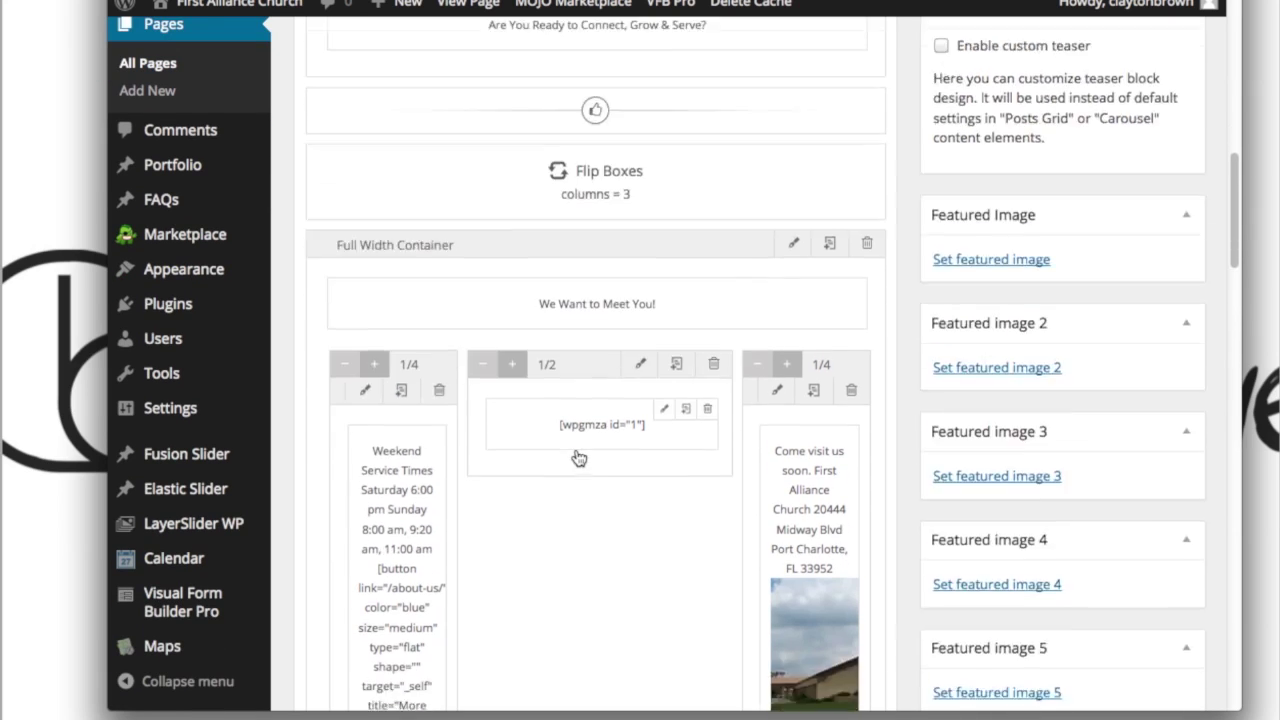
scroll(578, 458, "down", 5)
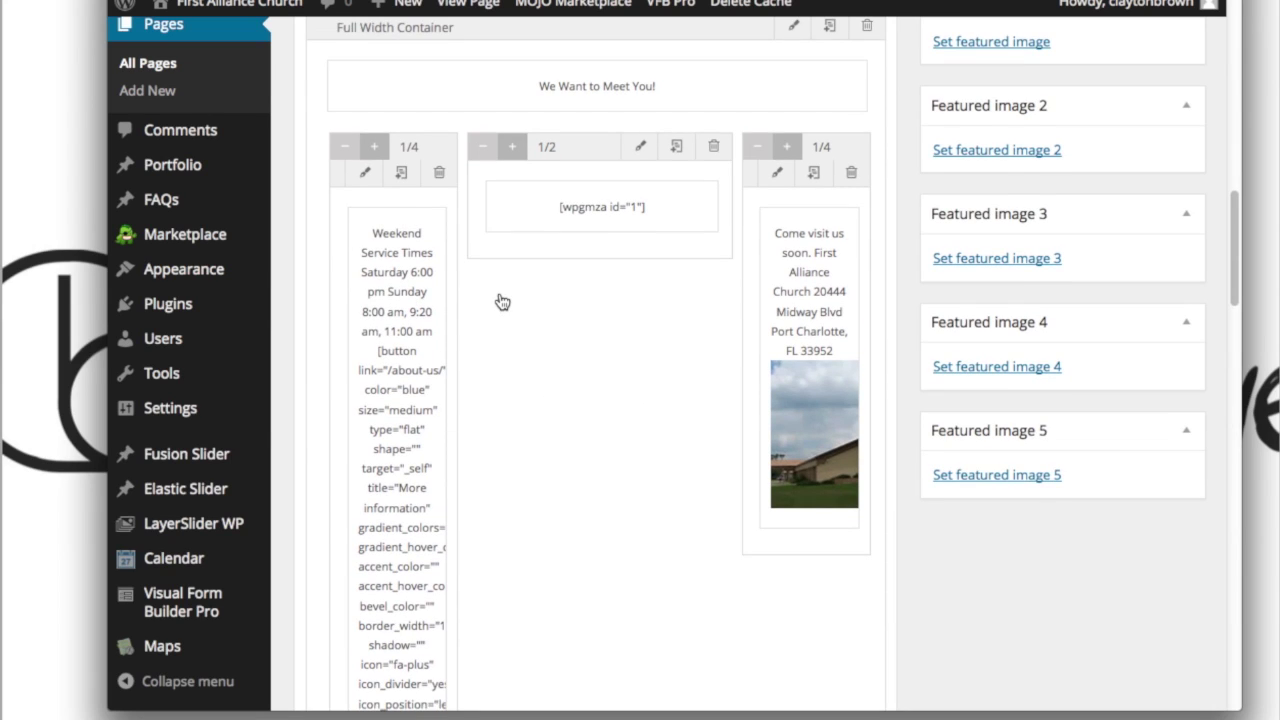
scroll(500, 300, "down", 1)
key("super+shift+4")
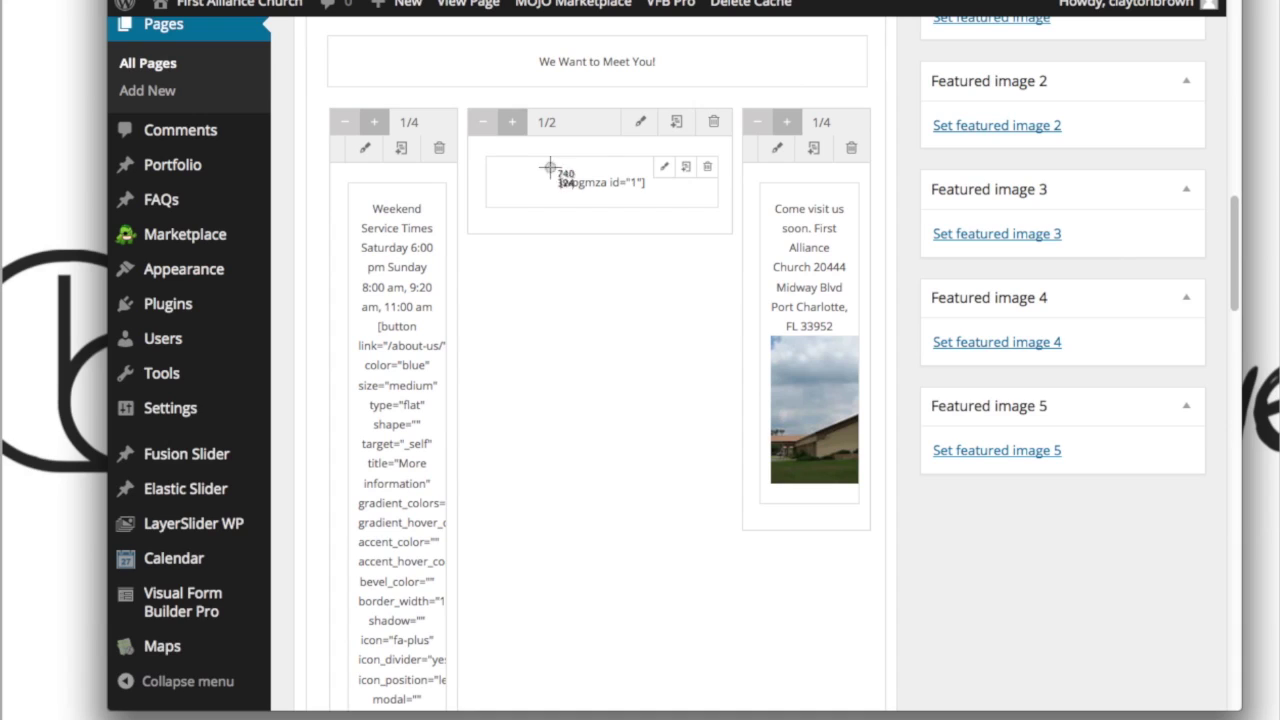
left_click_drag(464, 144, 733, 246)
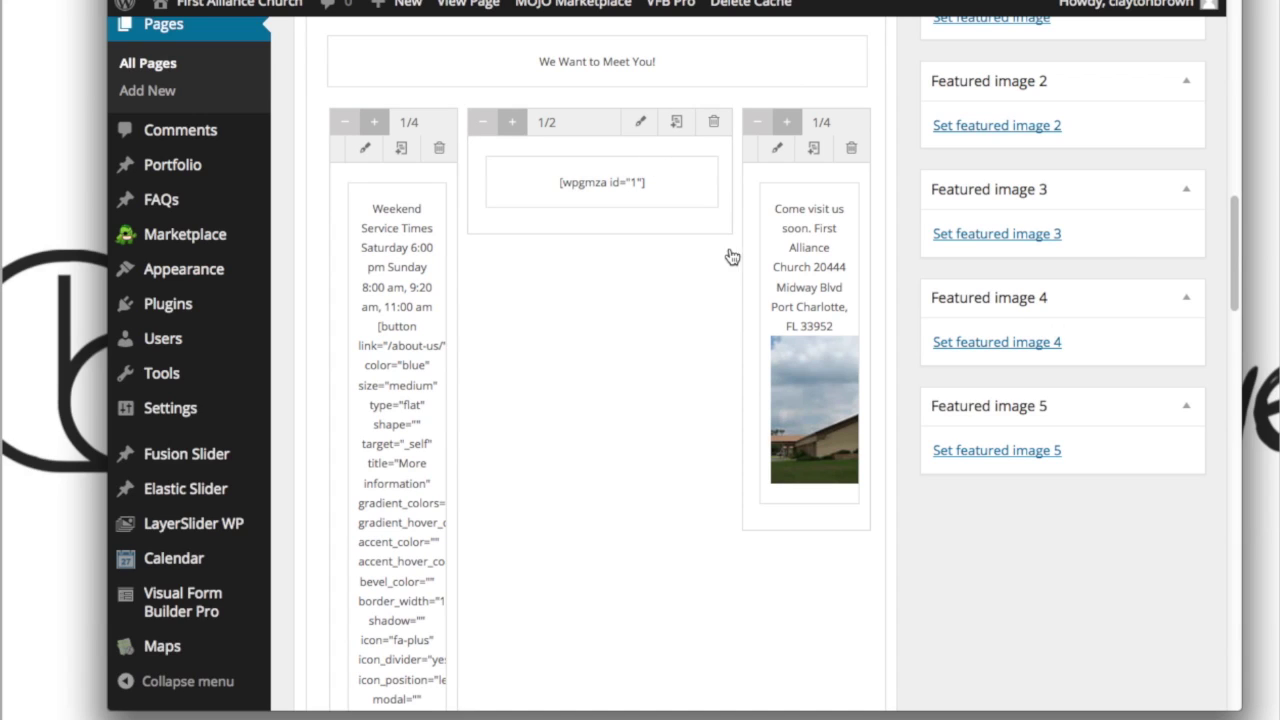
scroll(603, 391, "down", 2)
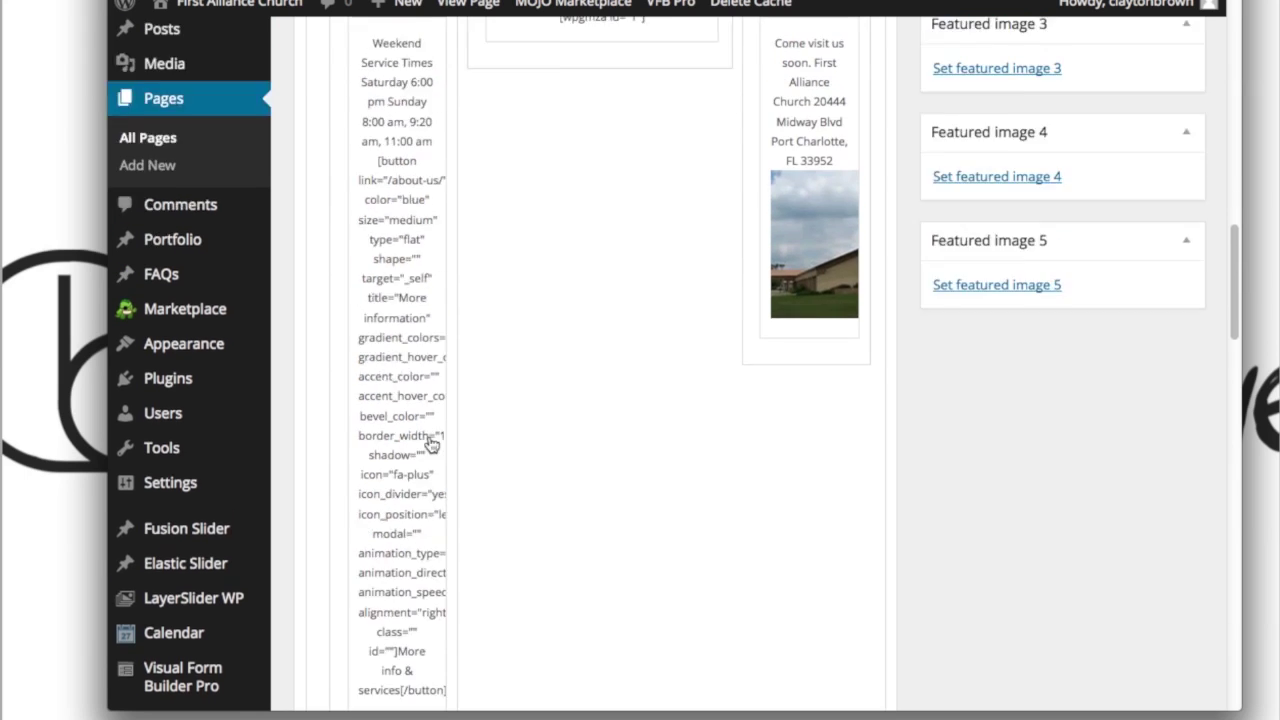
scroll(388, 485, "up", 4)
scroll(388, 485, "down", 15)
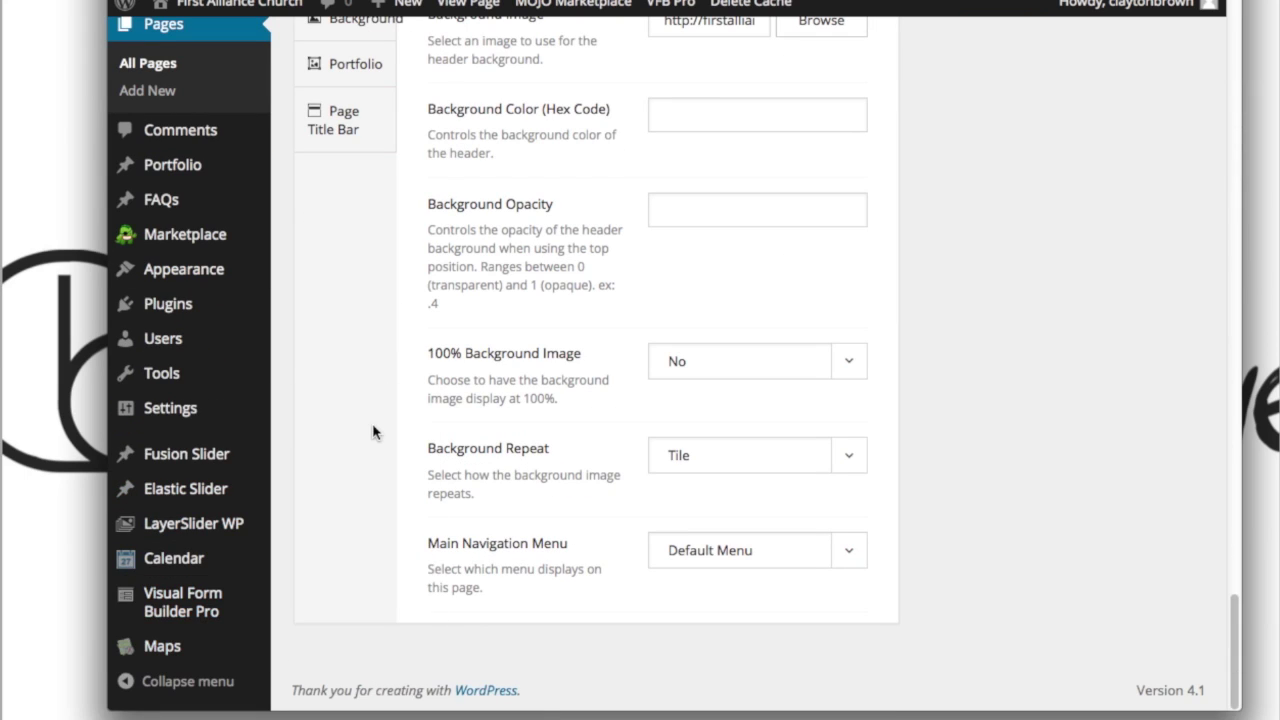
scroll(372, 431, "up", 15)
scroll(372, 431, "down", 2)
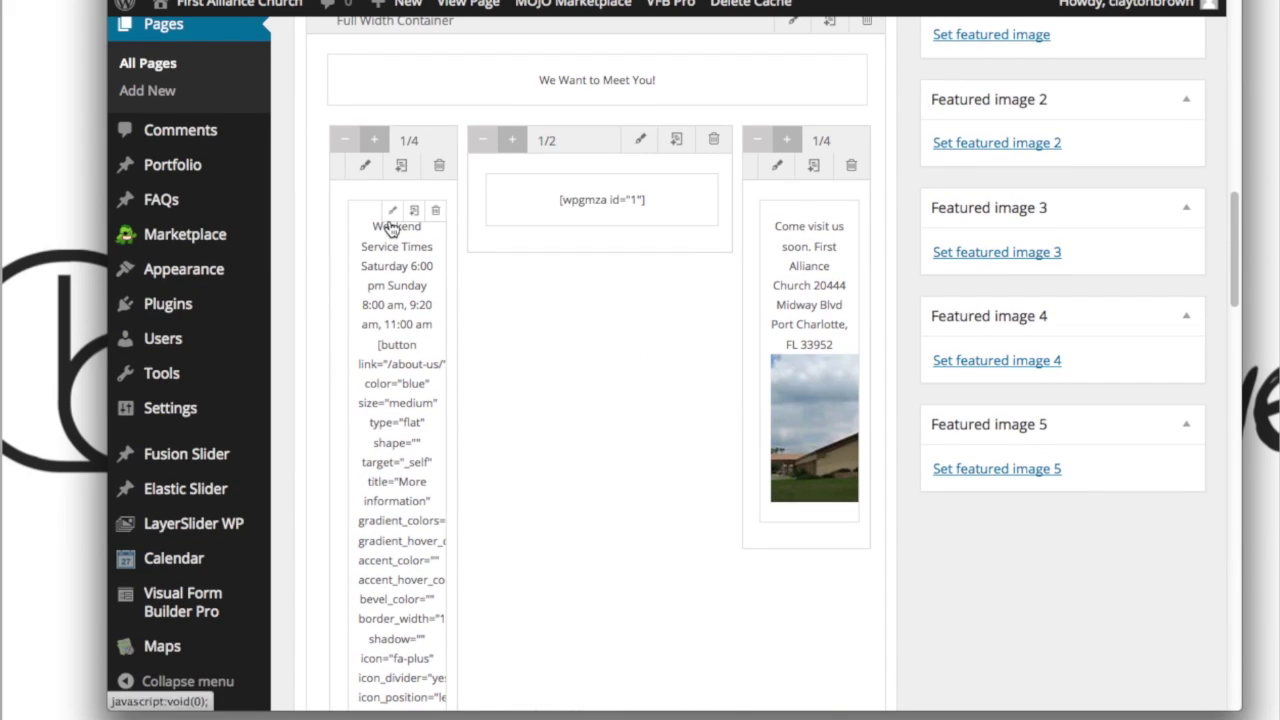
scroll(383, 402, "down", 1)
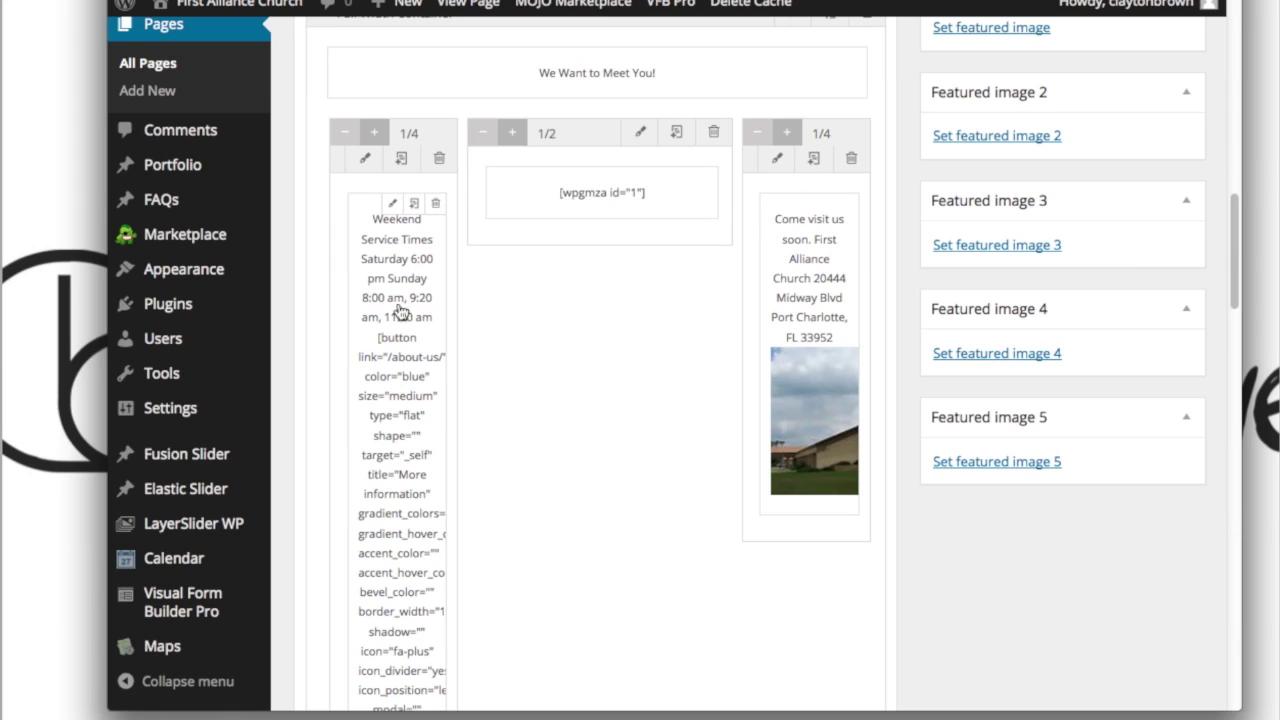
left_click(392, 211)
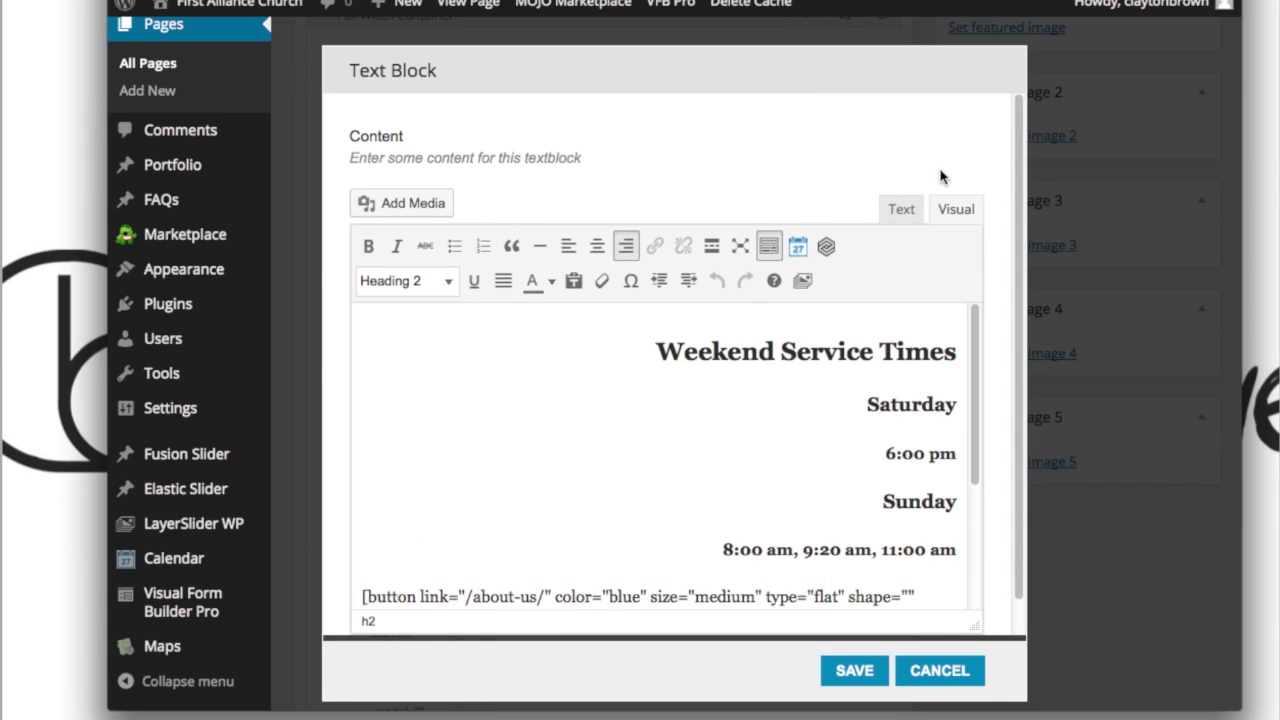
scroll(899, 125, "down", 1)
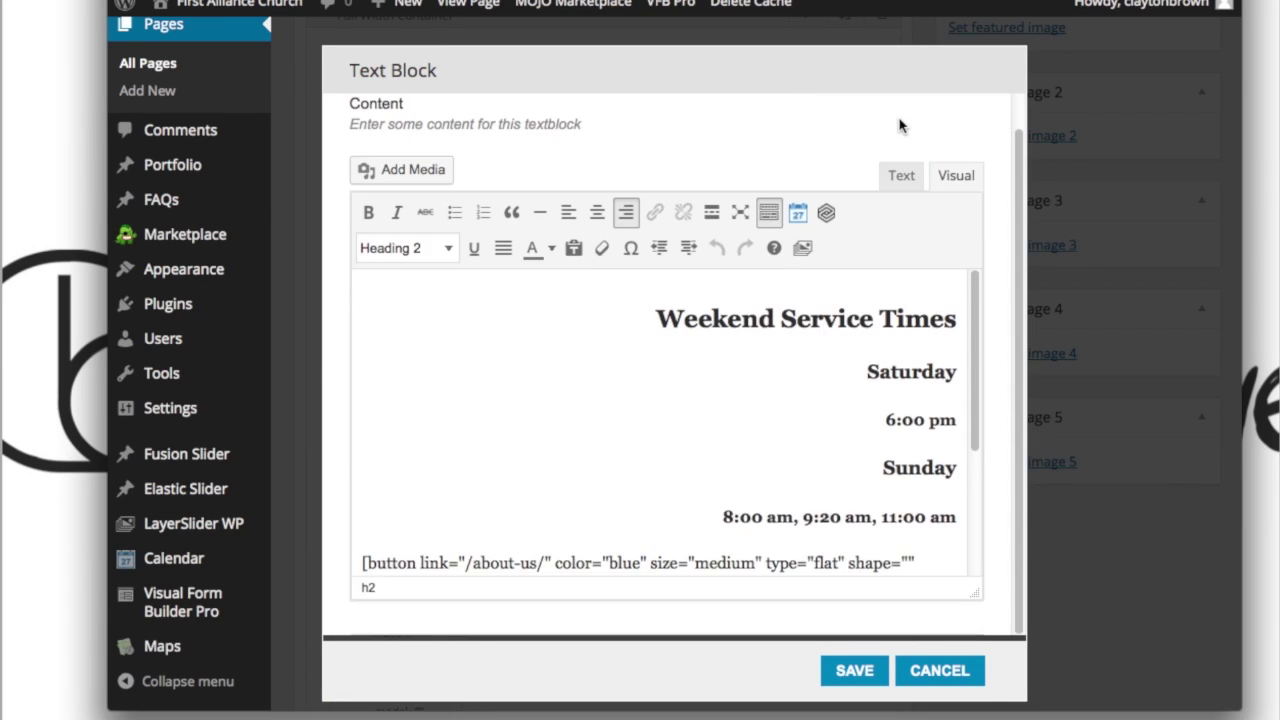
left_click(908, 178)
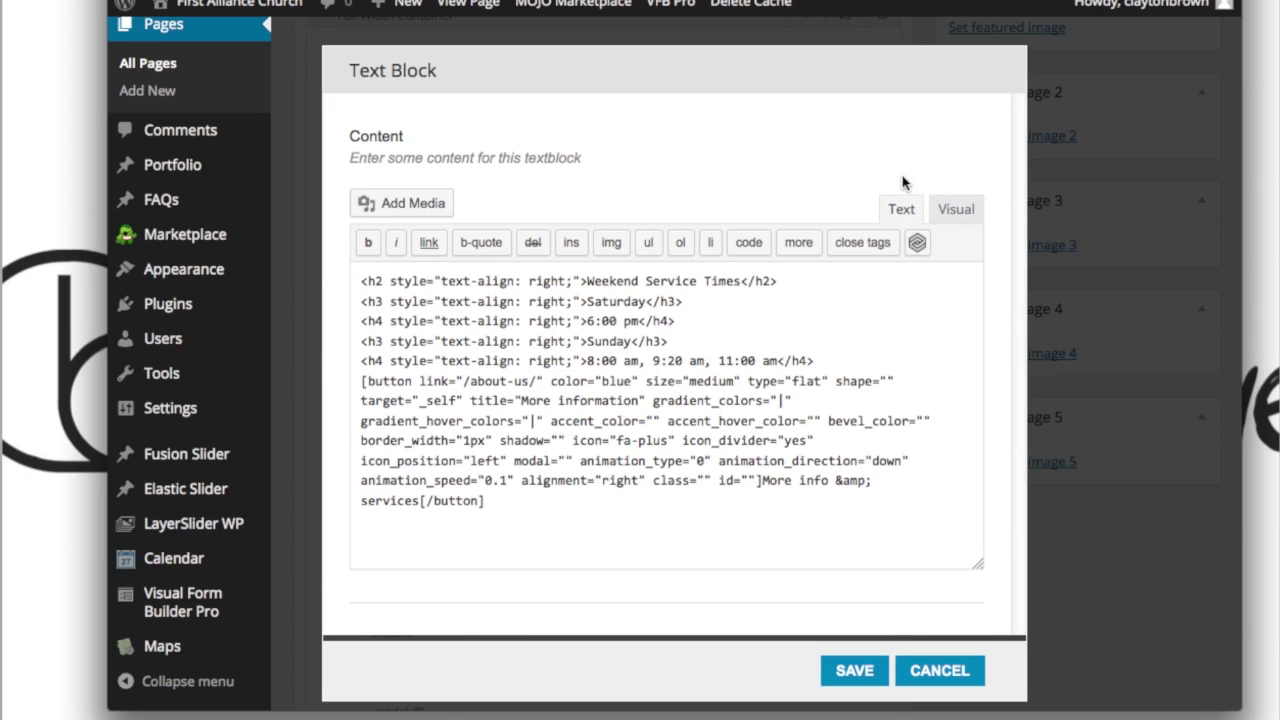
left_click(958, 212)
scroll(966, 214, "down", 1)
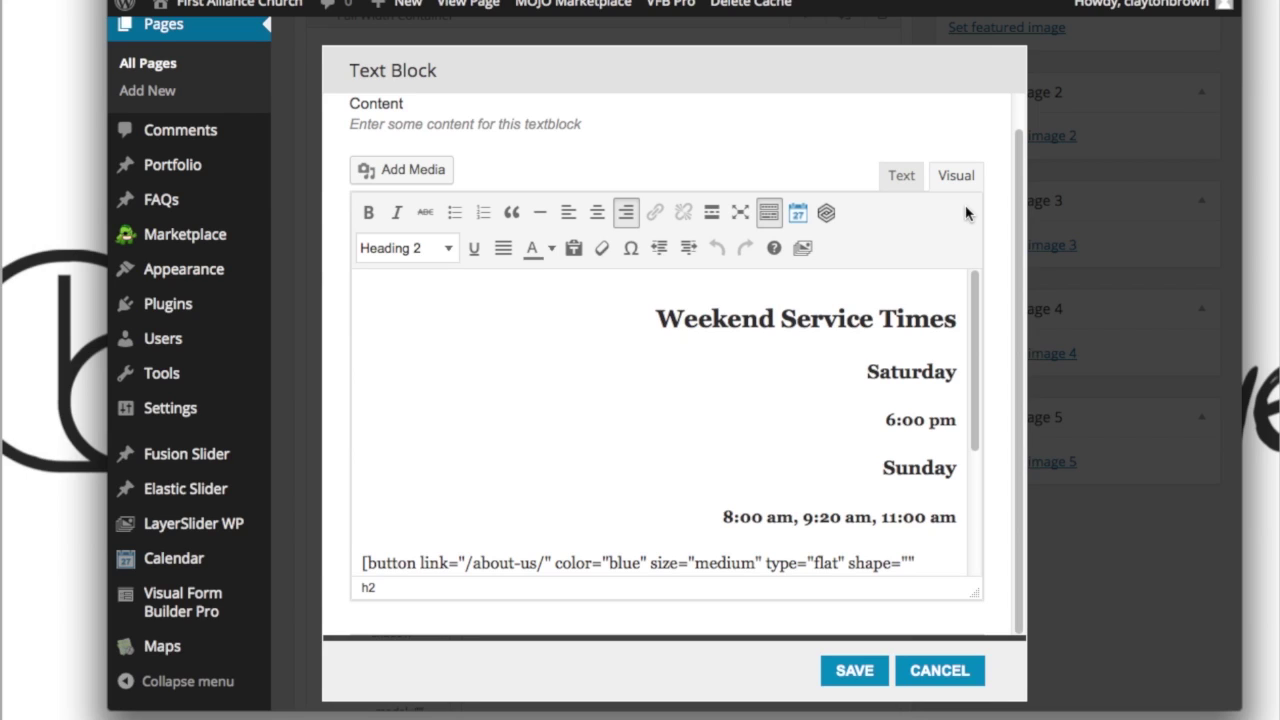
left_click_drag(659, 318, 991, 520)
scroll(860, 372, "down", 4)
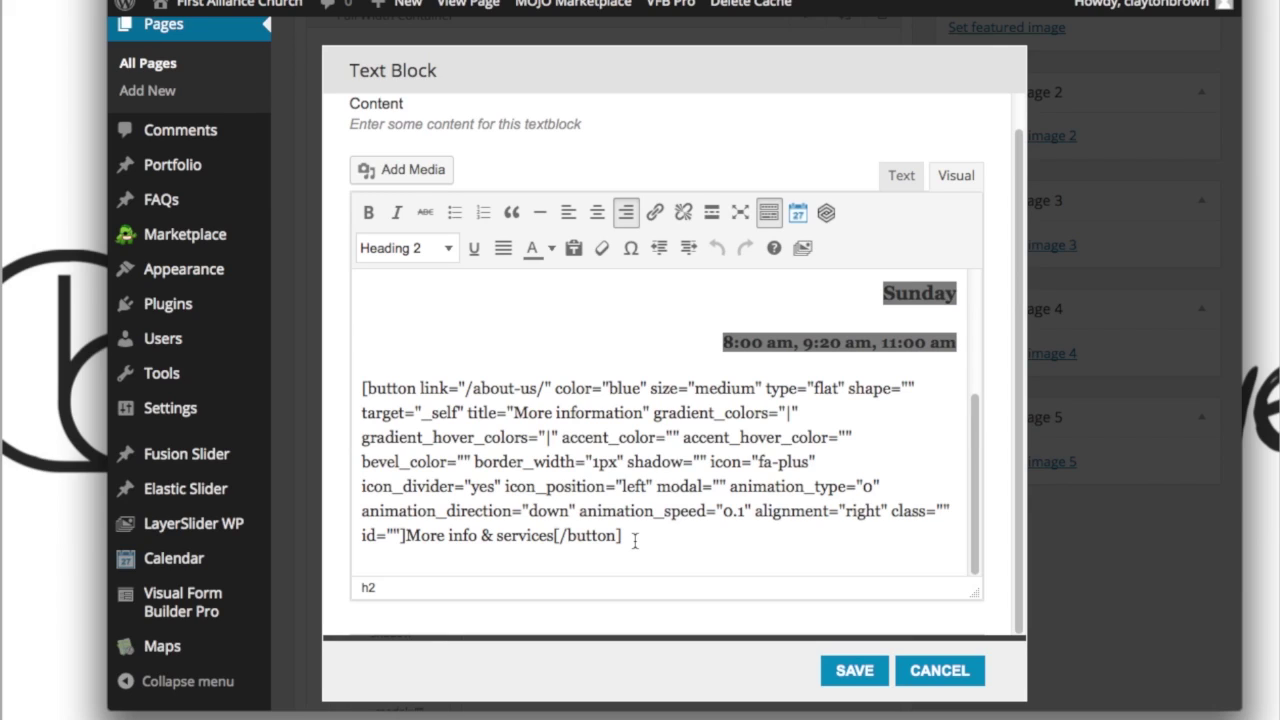
left_click(407, 539)
left_click_drag(424, 536, 554, 536)
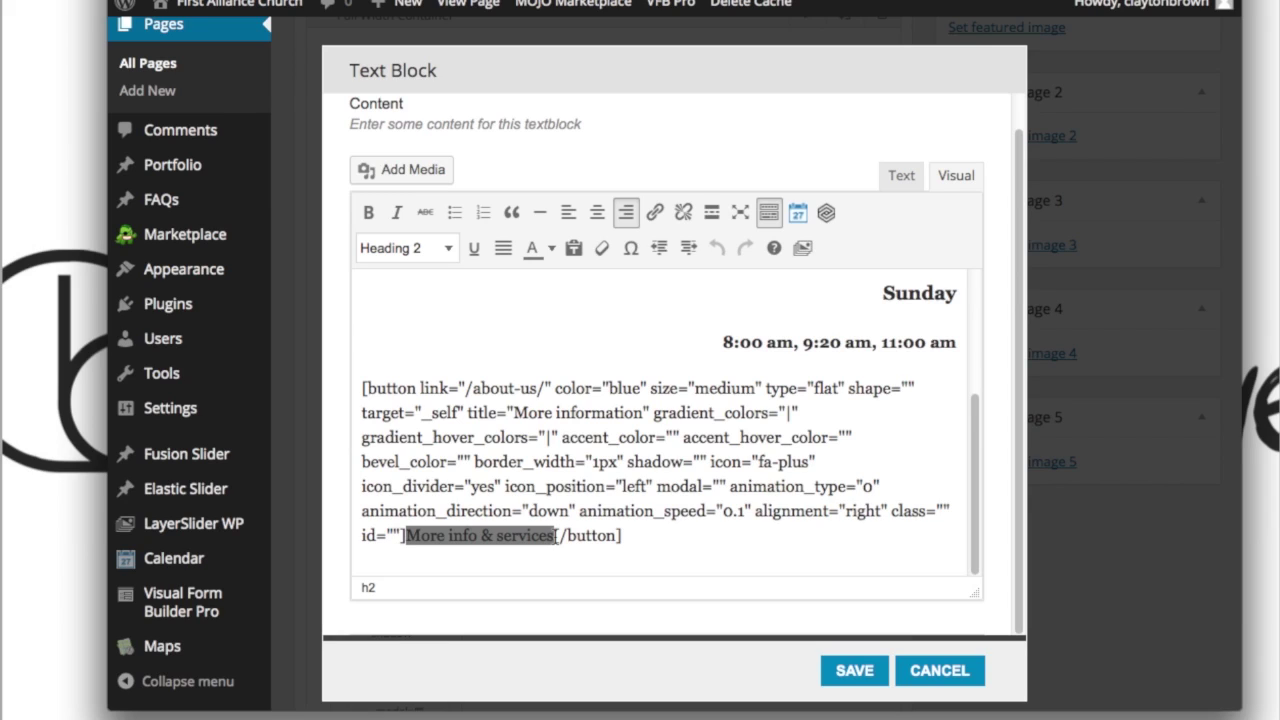
left_click_drag(556, 537, 556, 537)
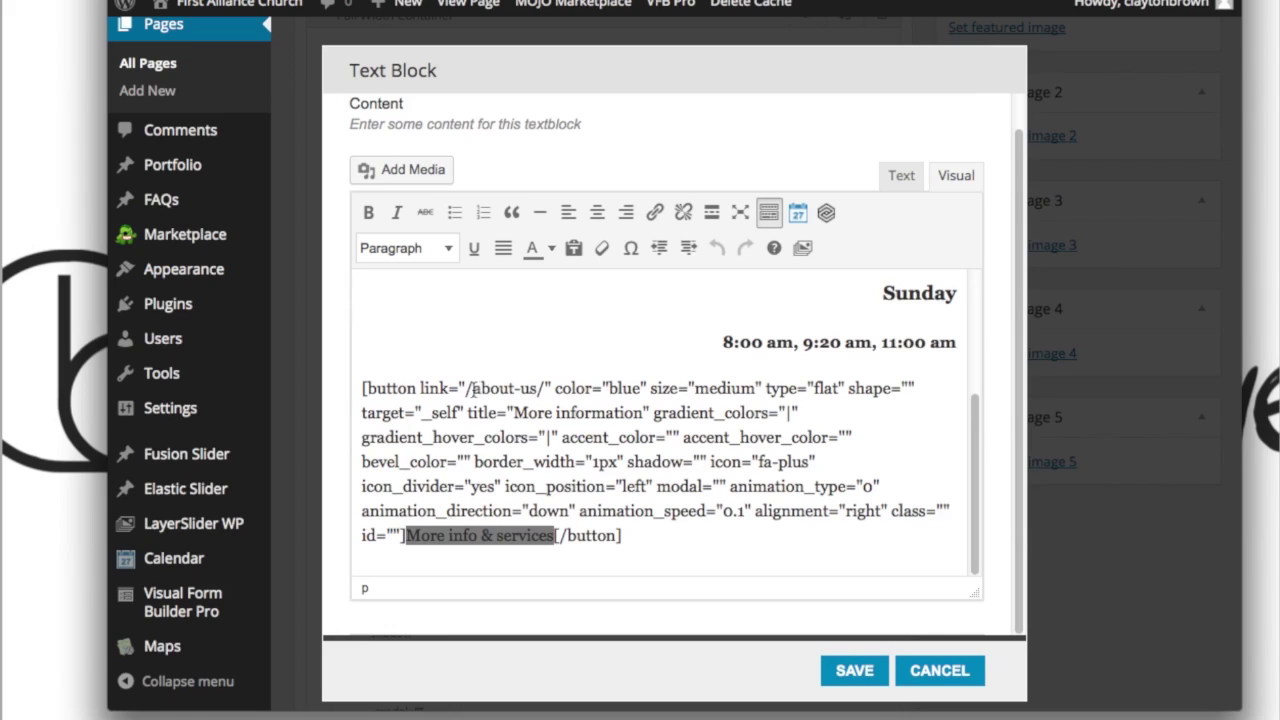
left_click_drag(473, 388, 518, 390)
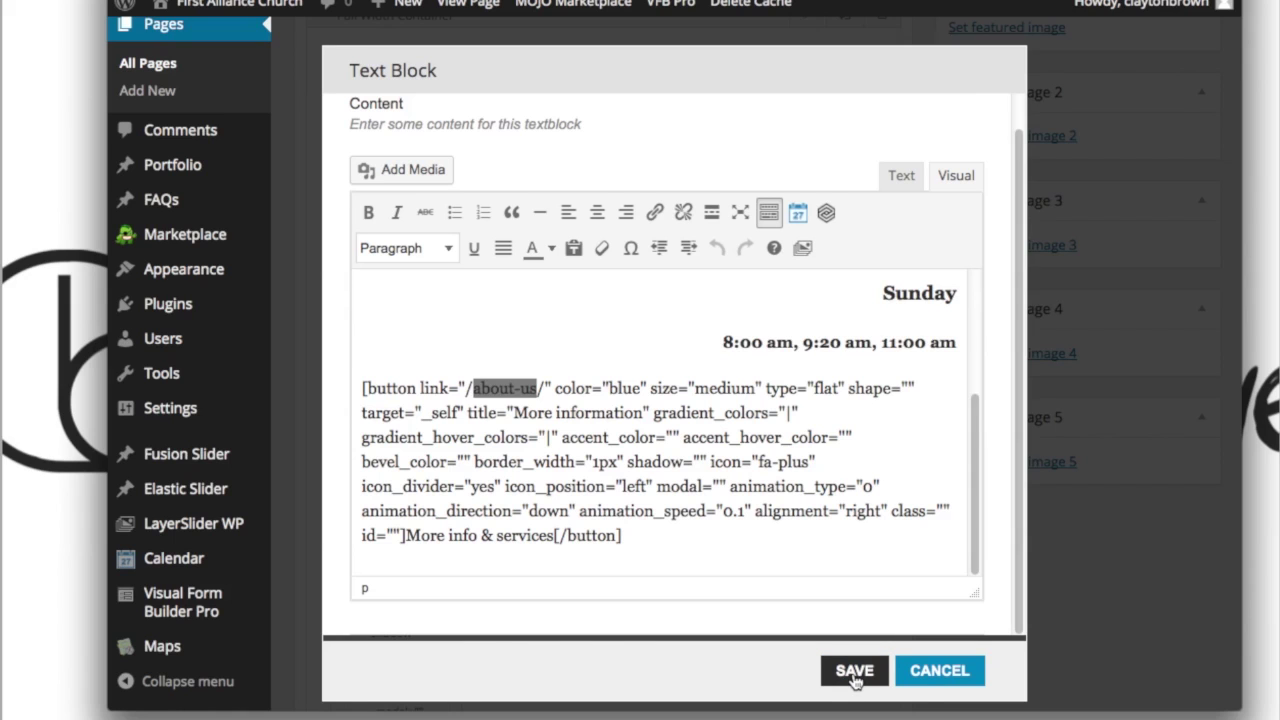
left_click(925, 678)
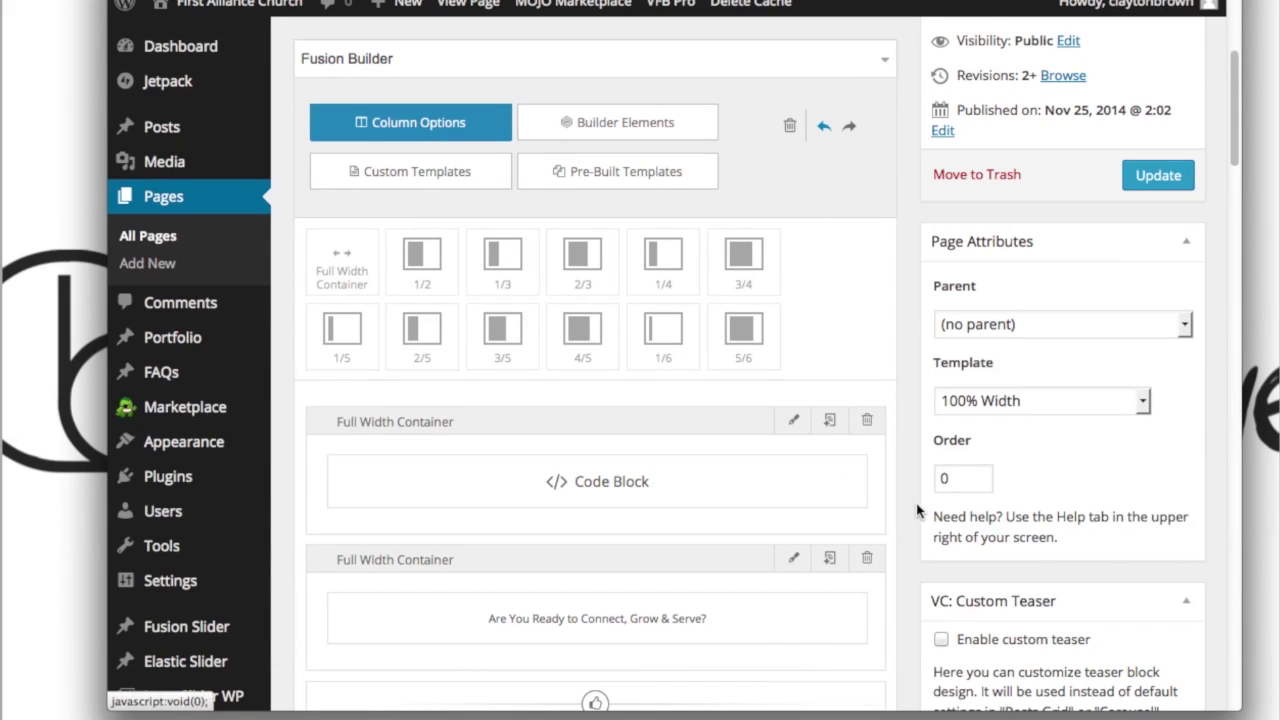
mouse_move(815, 500)
scroll(815, 500, "up", 3)
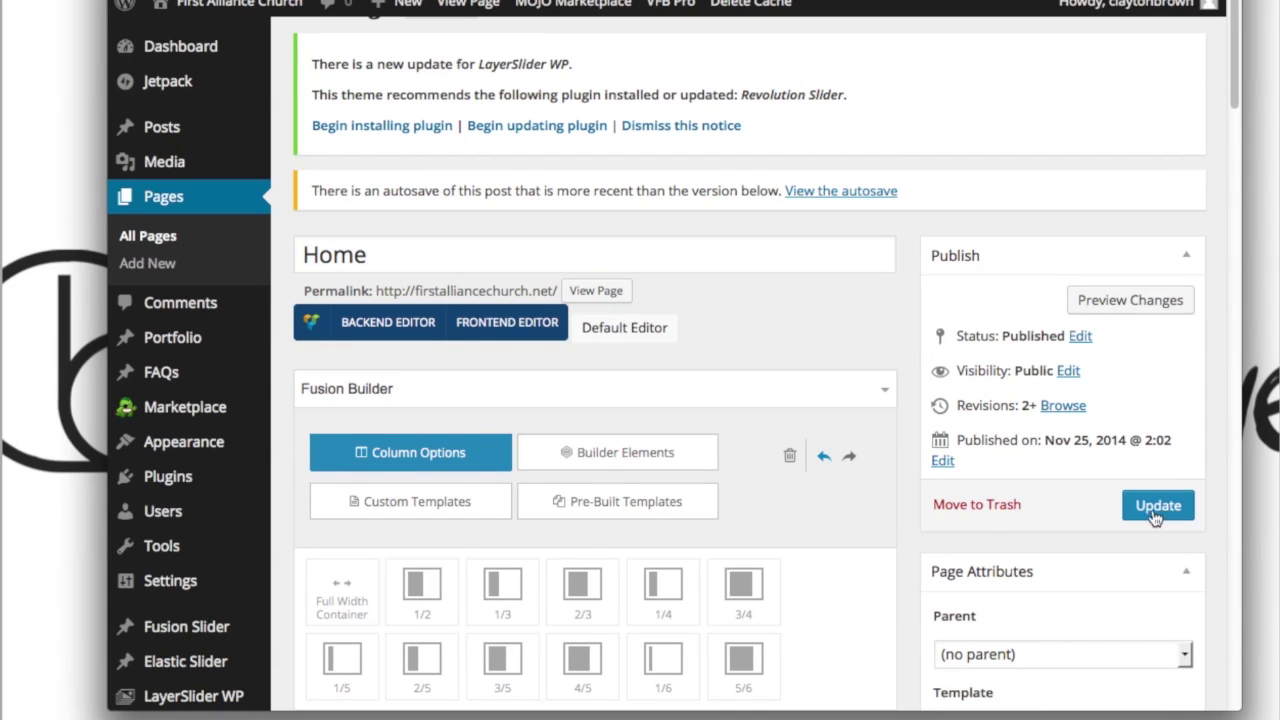
scroll(978, 522, "down", 2)
scroll(978, 522, "up", 1)
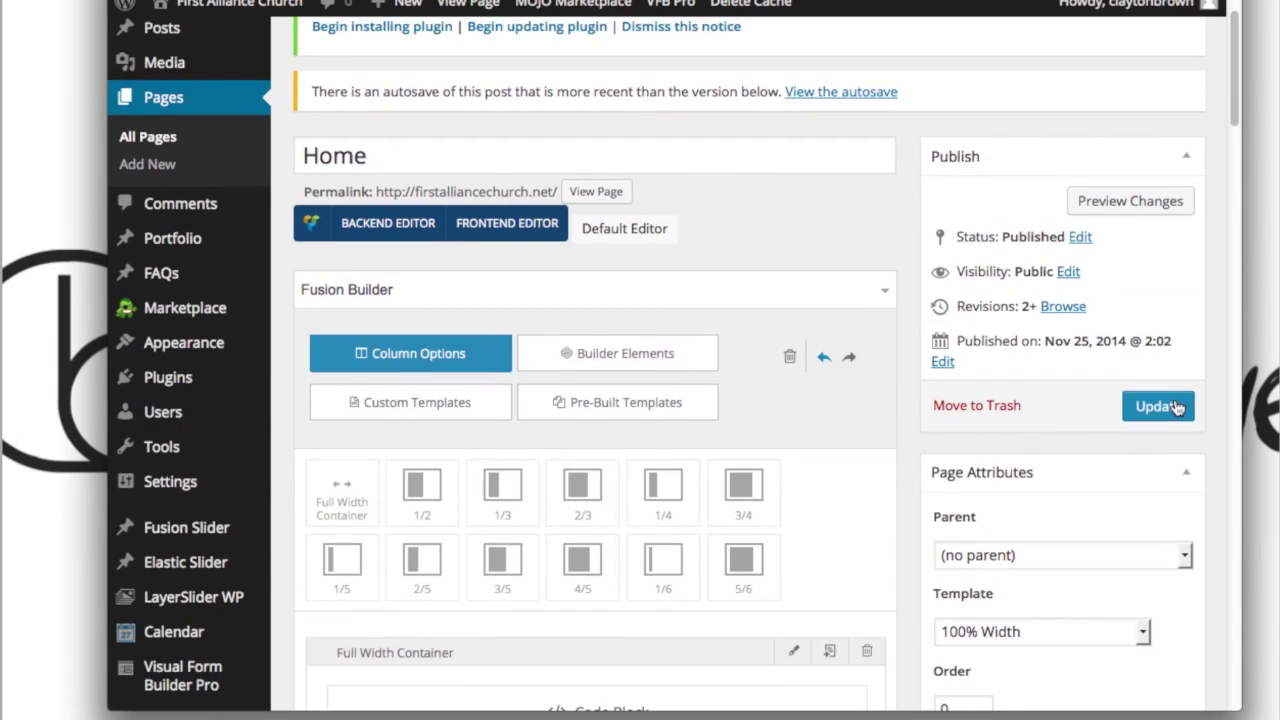
scroll(945, 460, "down", 12)
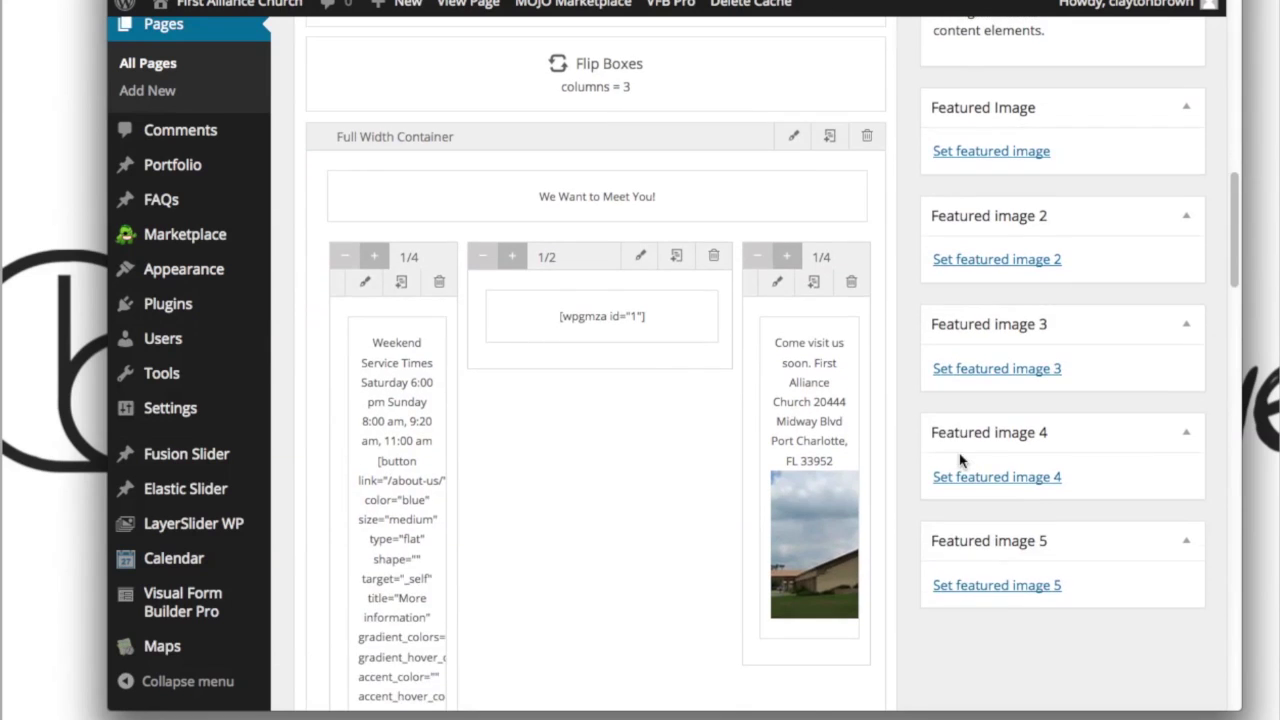
scroll(959, 460, "down", 10)
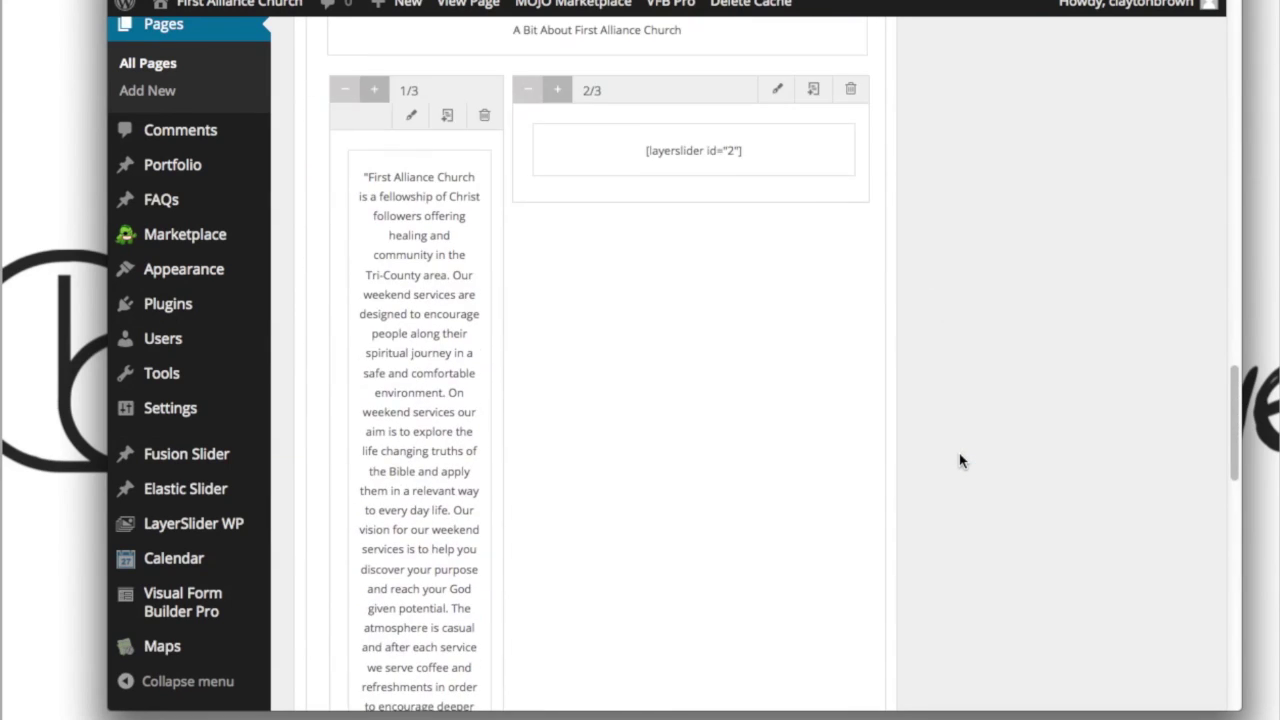
scroll(959, 460, "up", 1)
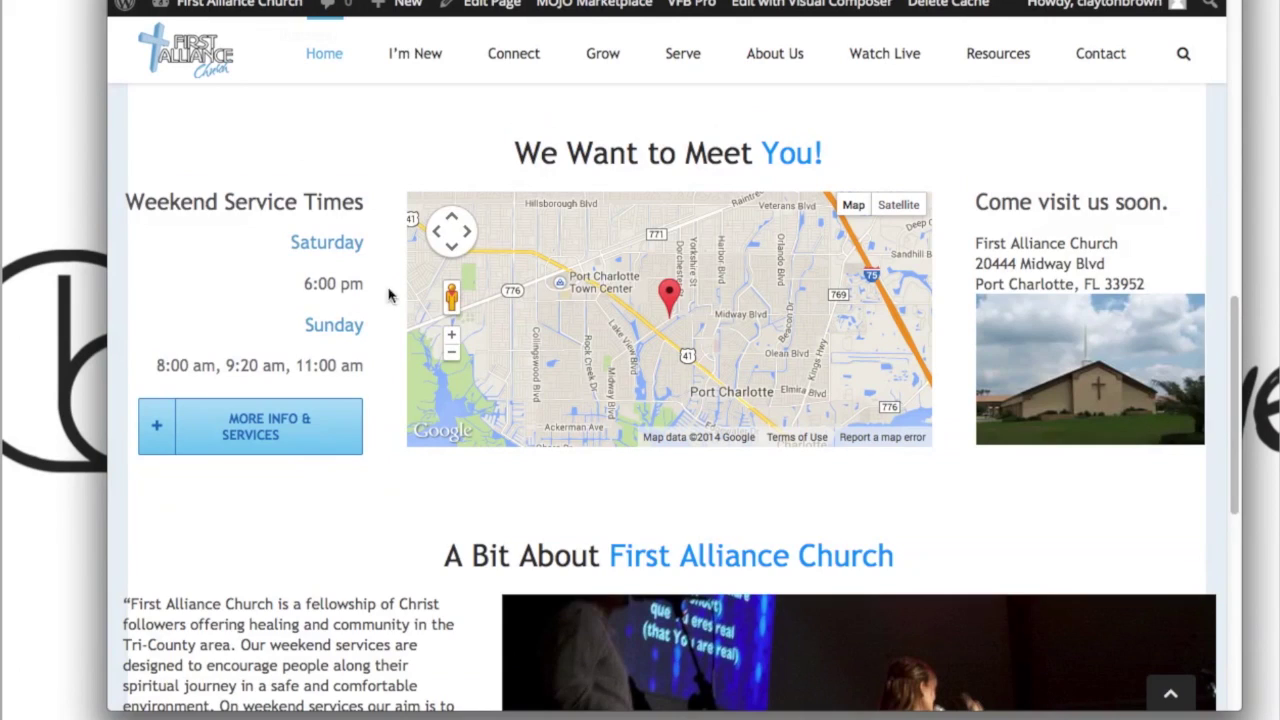
scroll(389, 289, "down", 6)
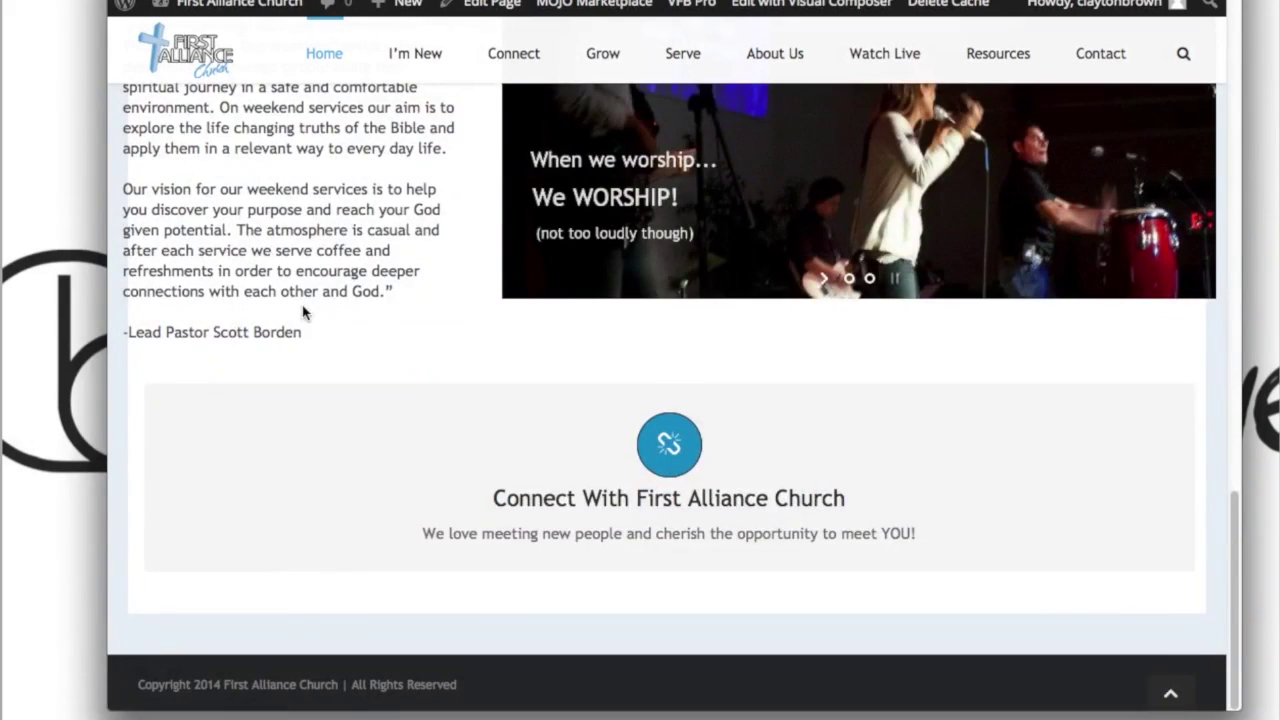
scroll(459, 229, "up", 2)
key("super+shift+4")
left_click_drag(496, 183, 1230, 495)
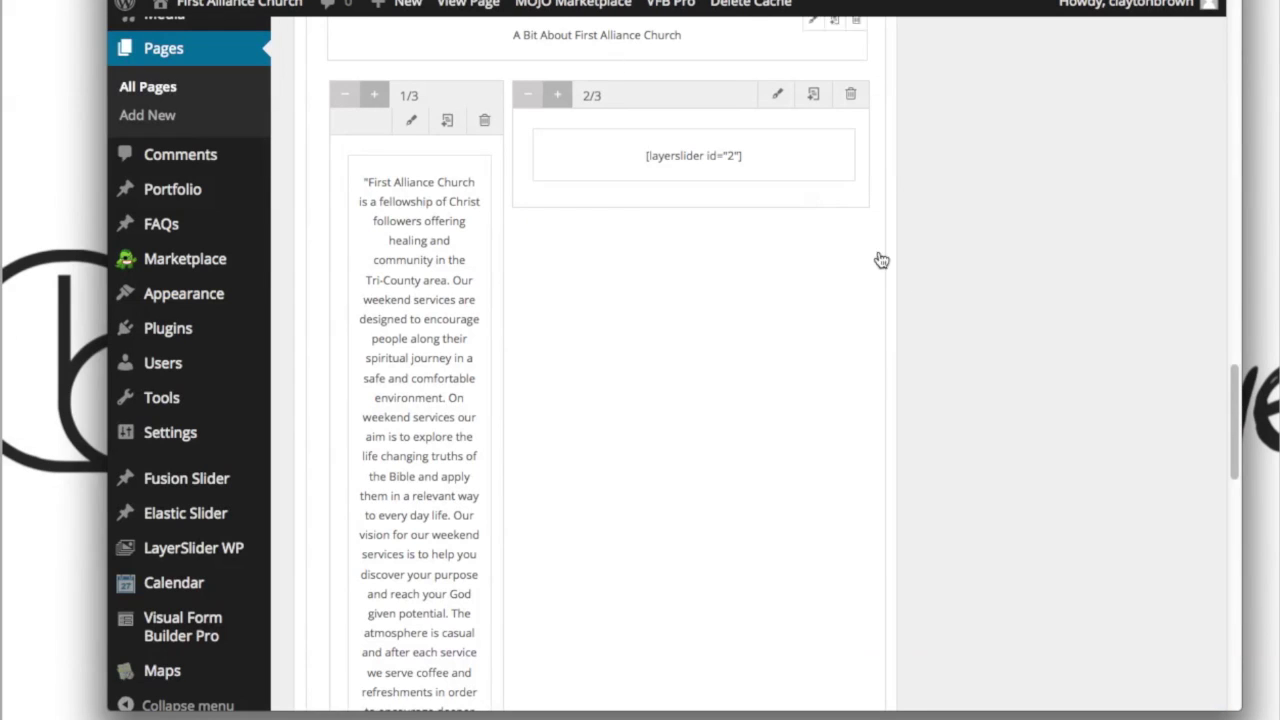
scroll(654, 360, "down", 5)
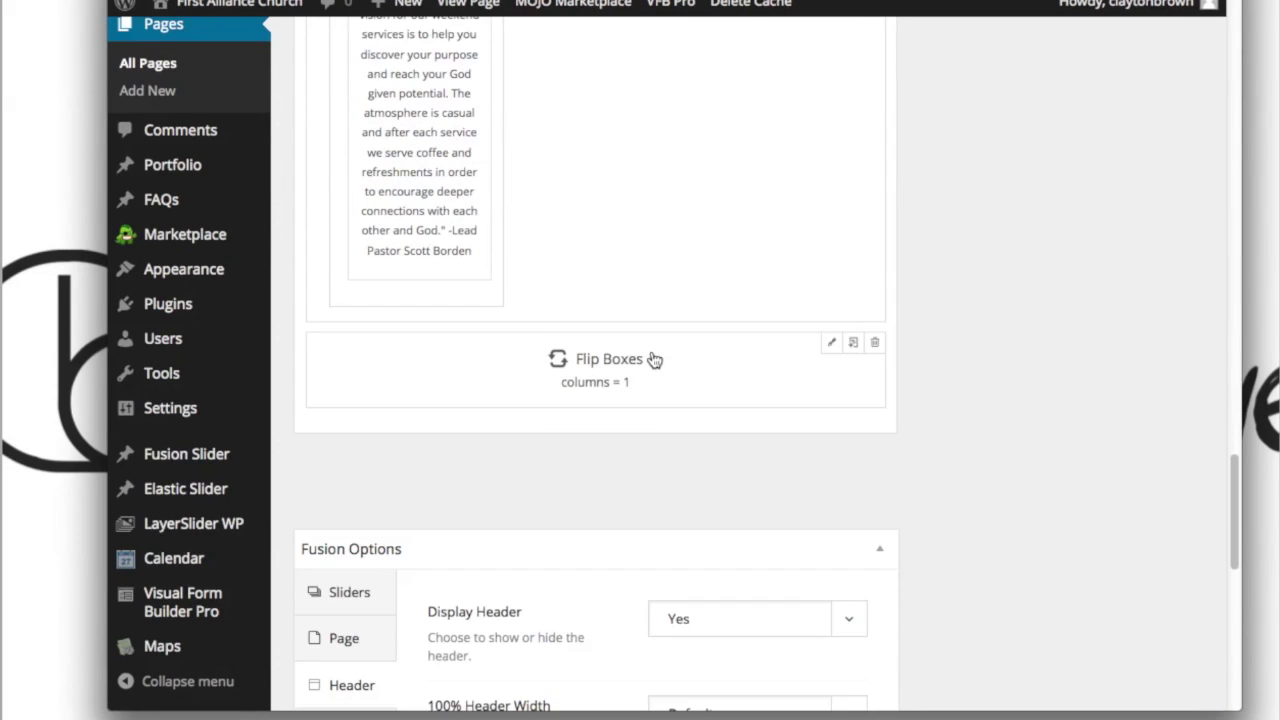
scroll(654, 360, "down", 1)
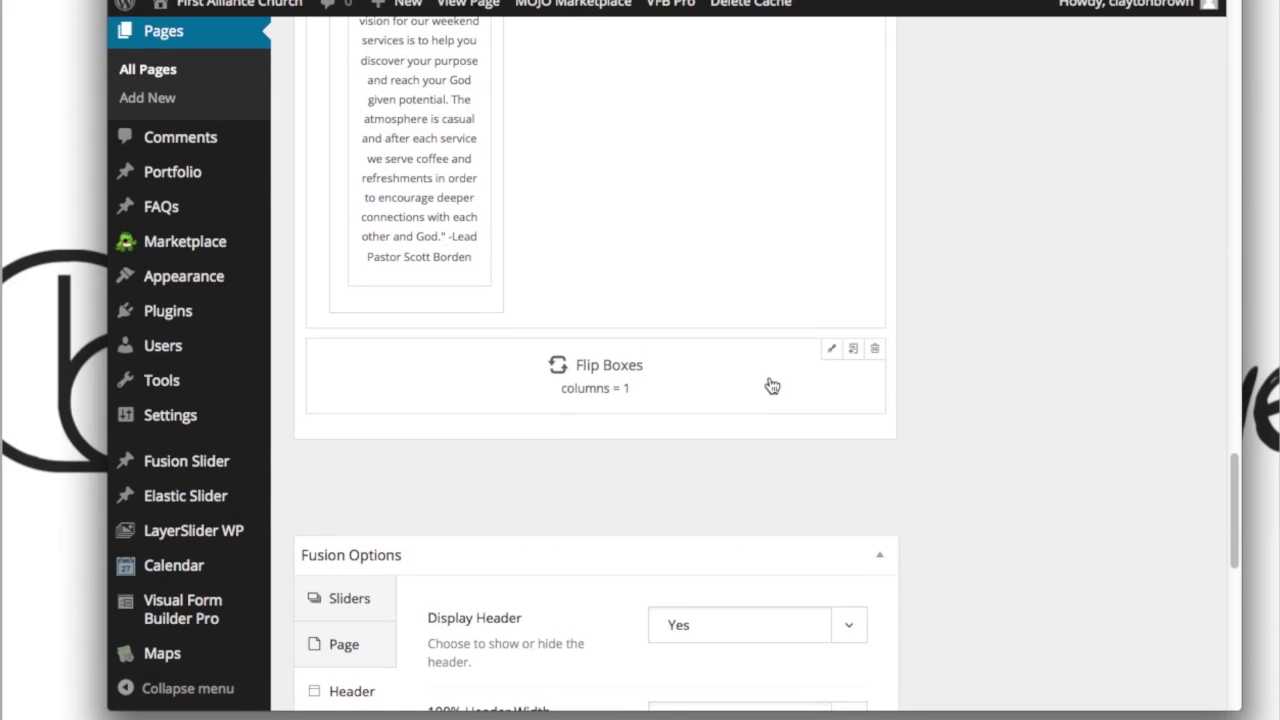
scroll(751, 400, "up", 10)
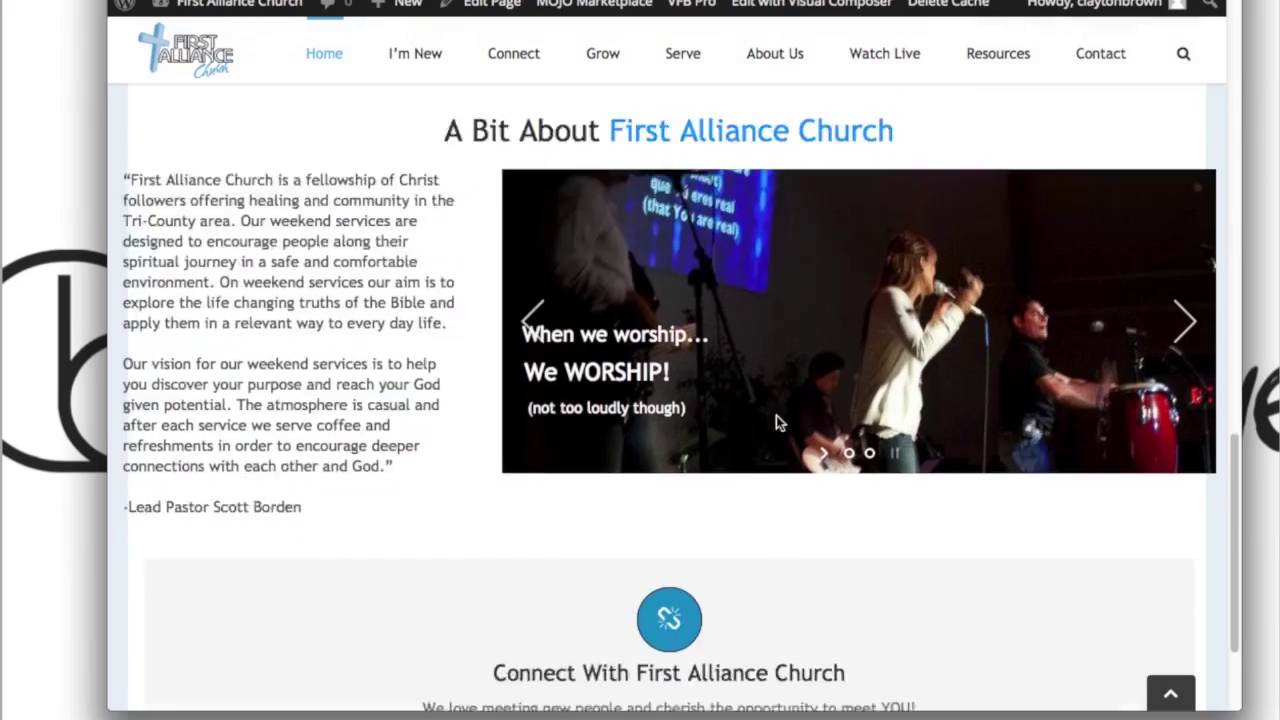
scroll(776, 415, "down", 3)
scroll(776, 415, "up", 10)
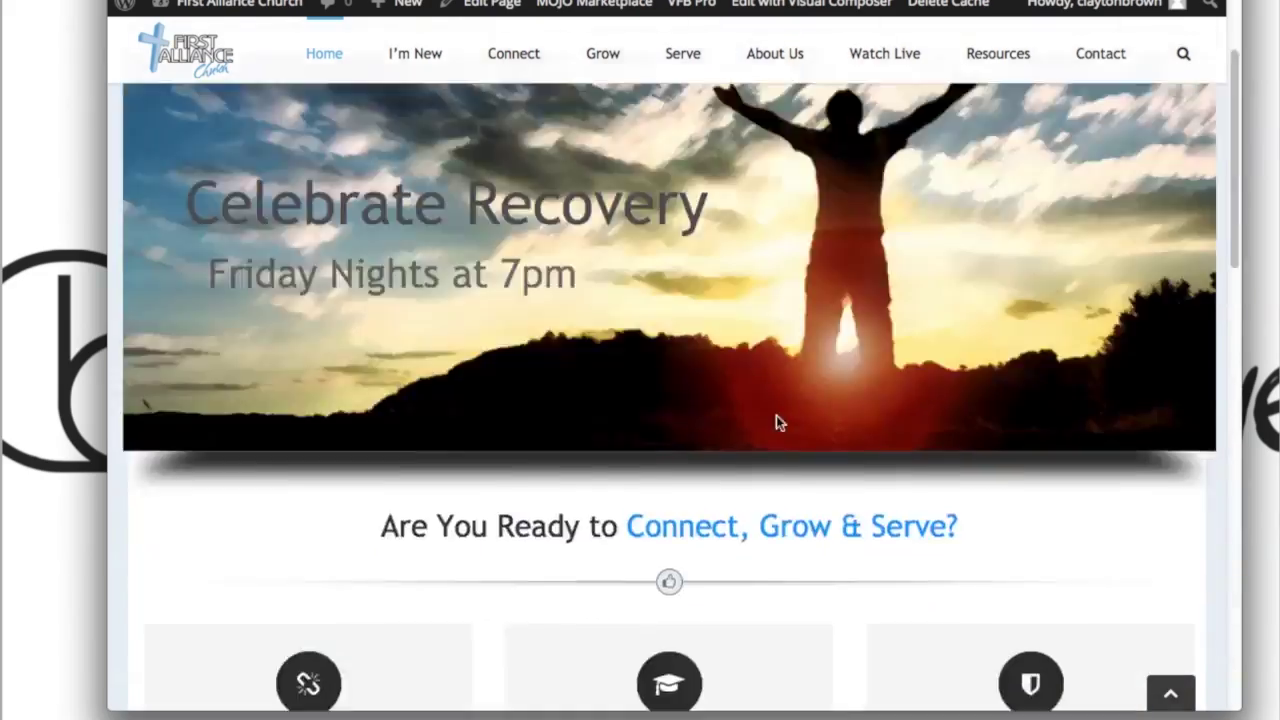
scroll(776, 415, "down", 5)
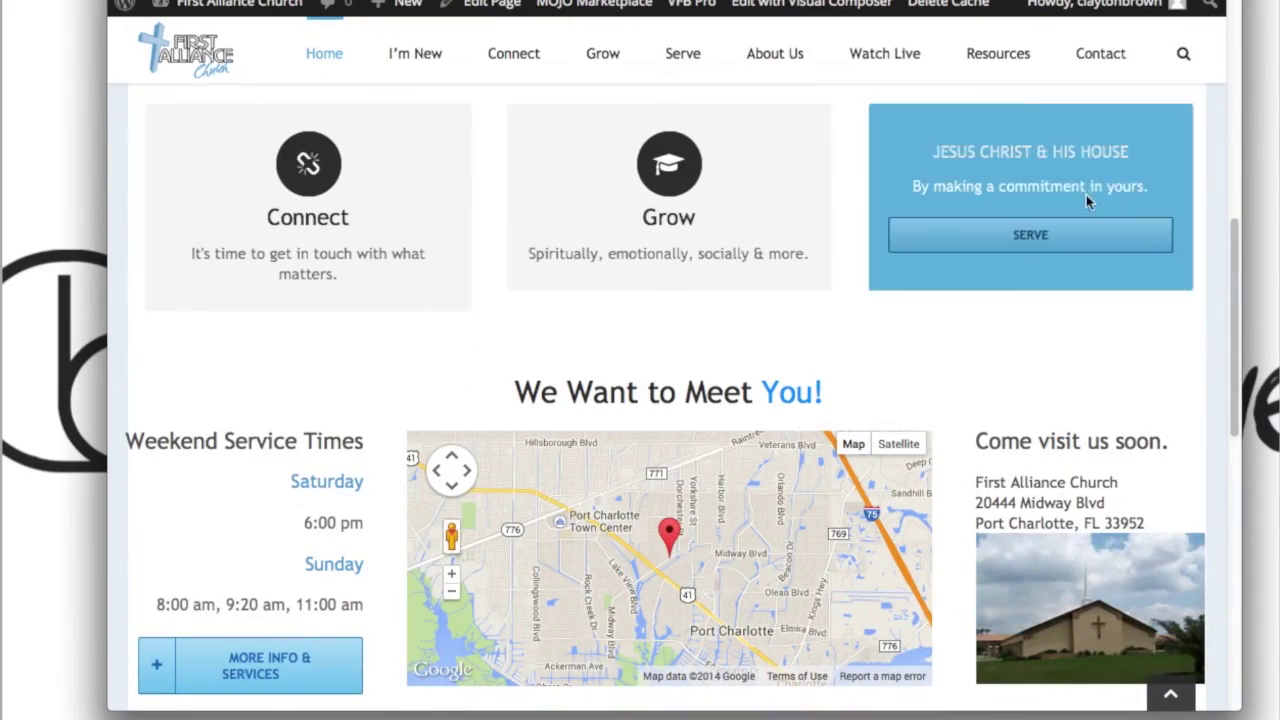
scroll(560, 560, "down", 3)
scroll(300, 494, "down", 8)
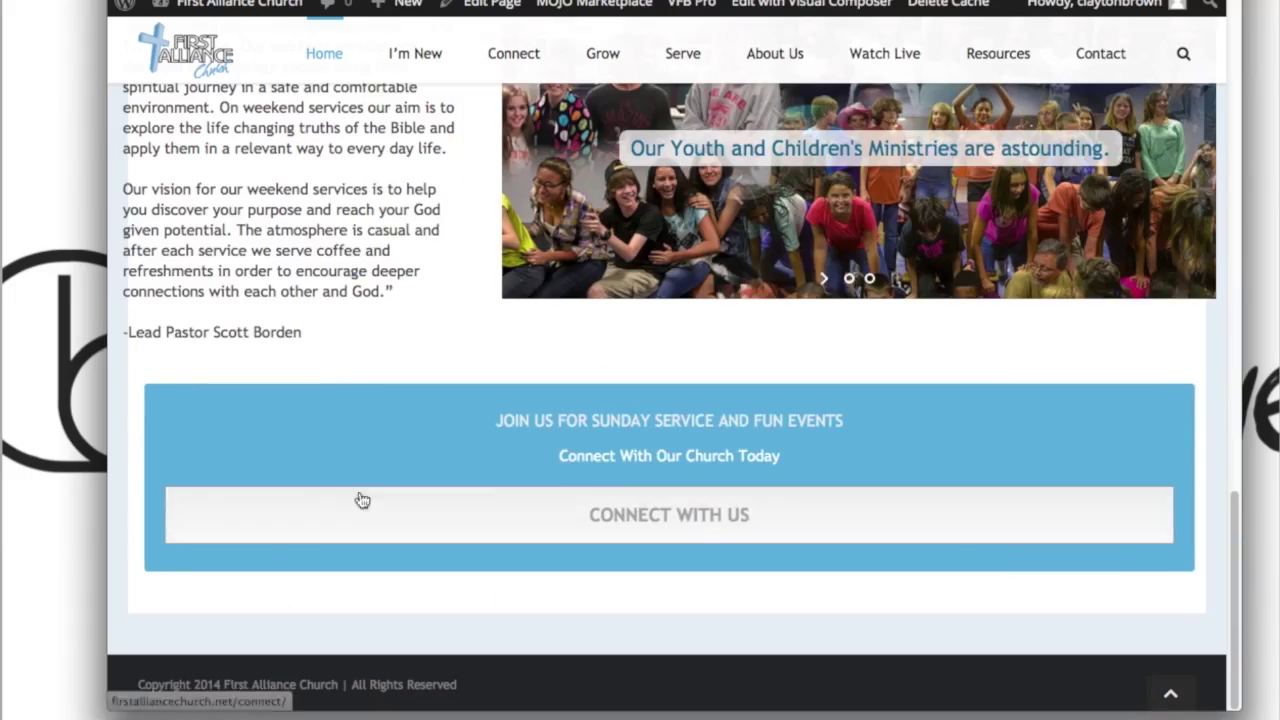
scroll(303, 468, "up", 5)
scroll(303, 470, "up", 1)
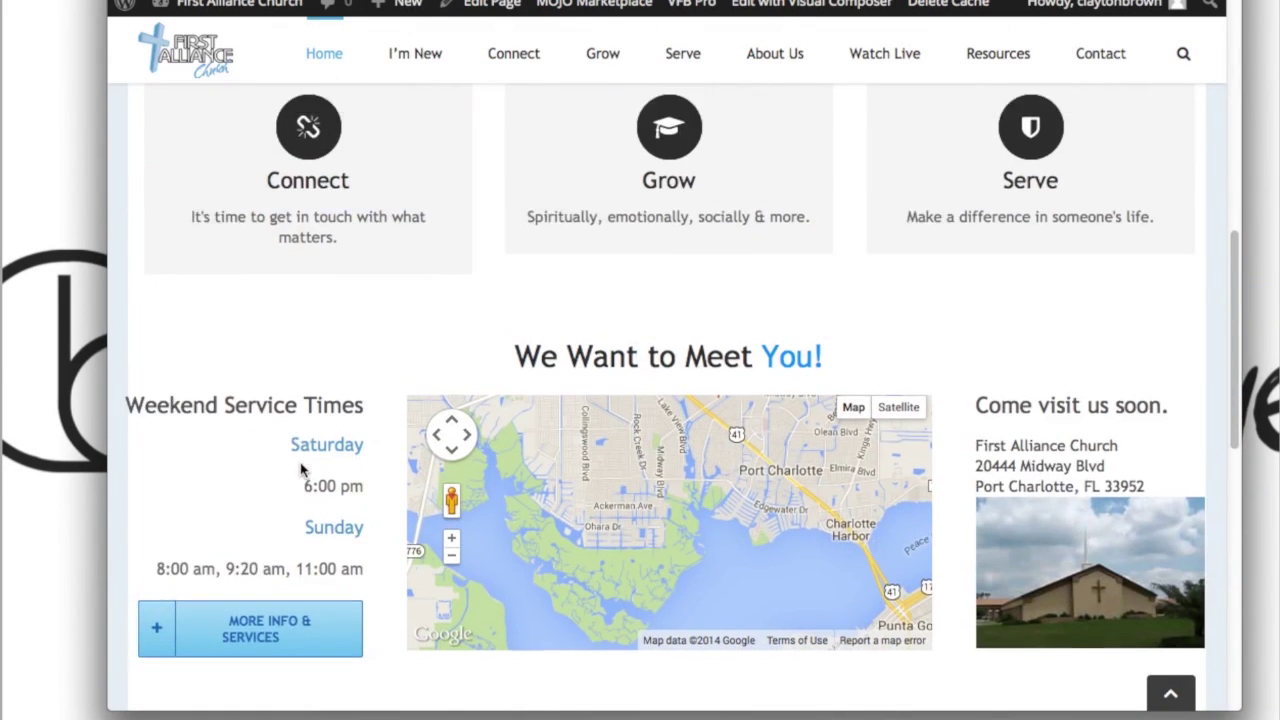
scroll(303, 468, "up", 3)
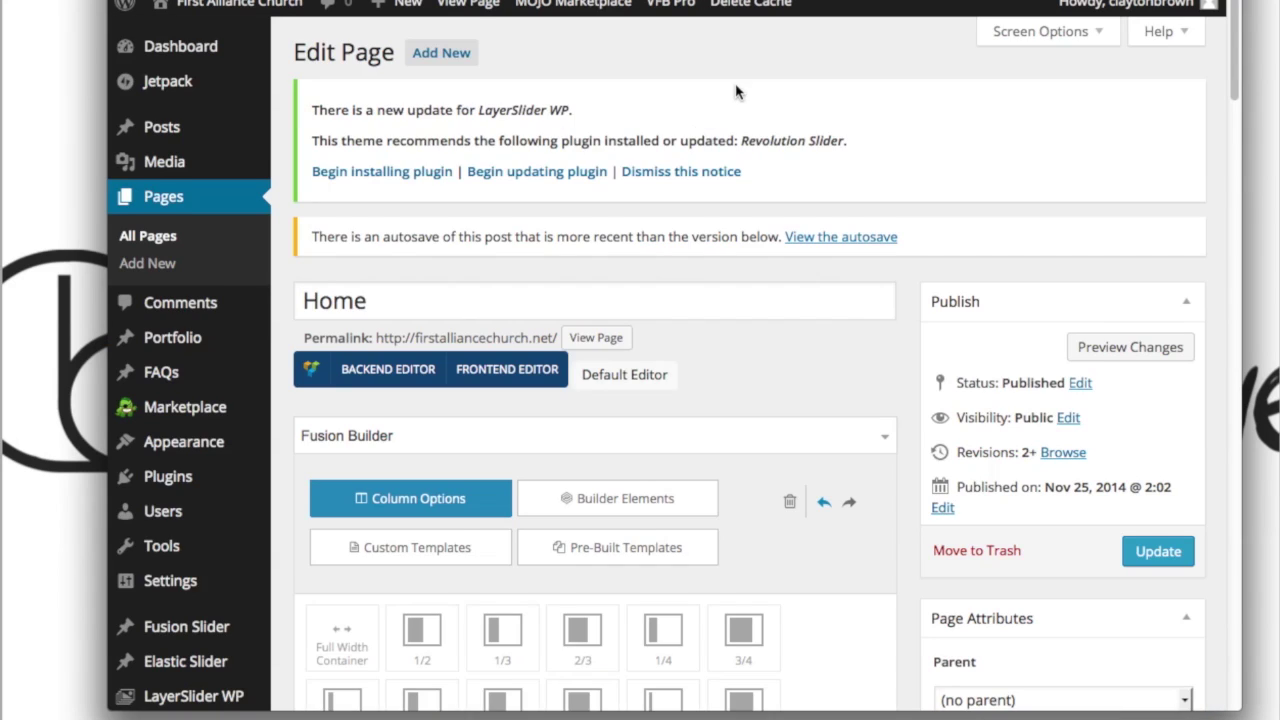
scroll(735, 92, "down", 15)
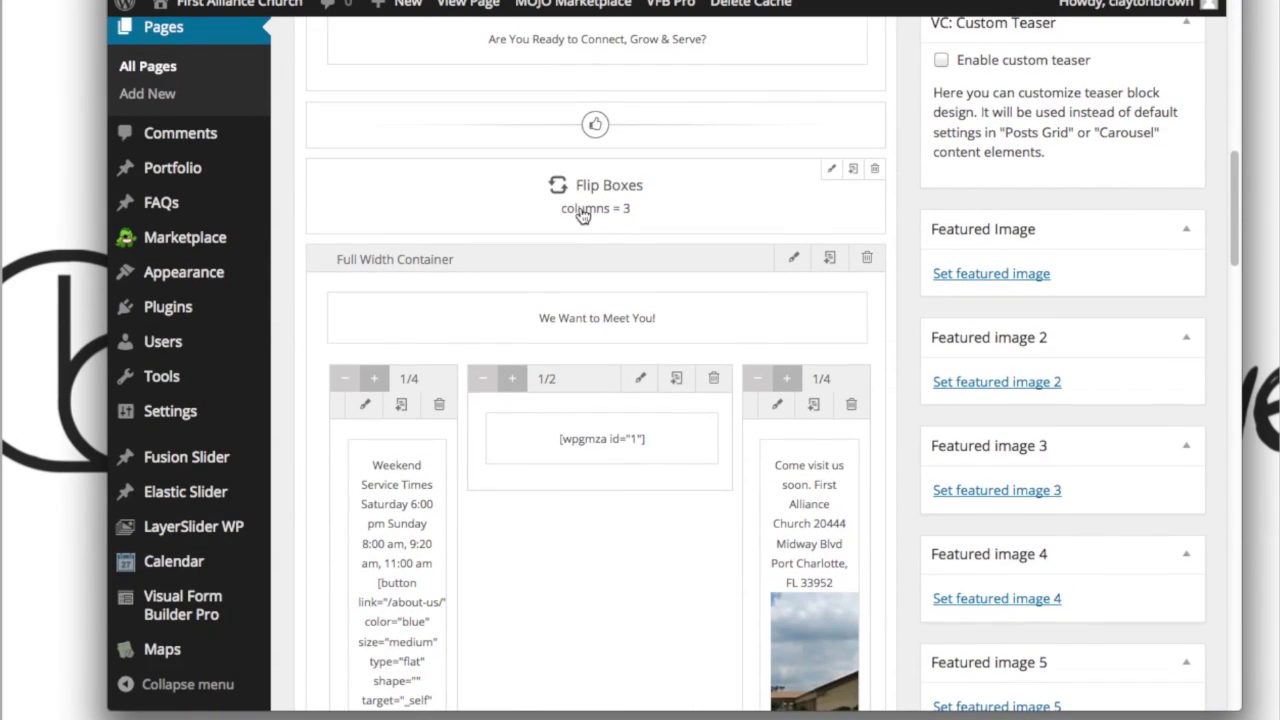
scroll(582, 216, "down", 10)
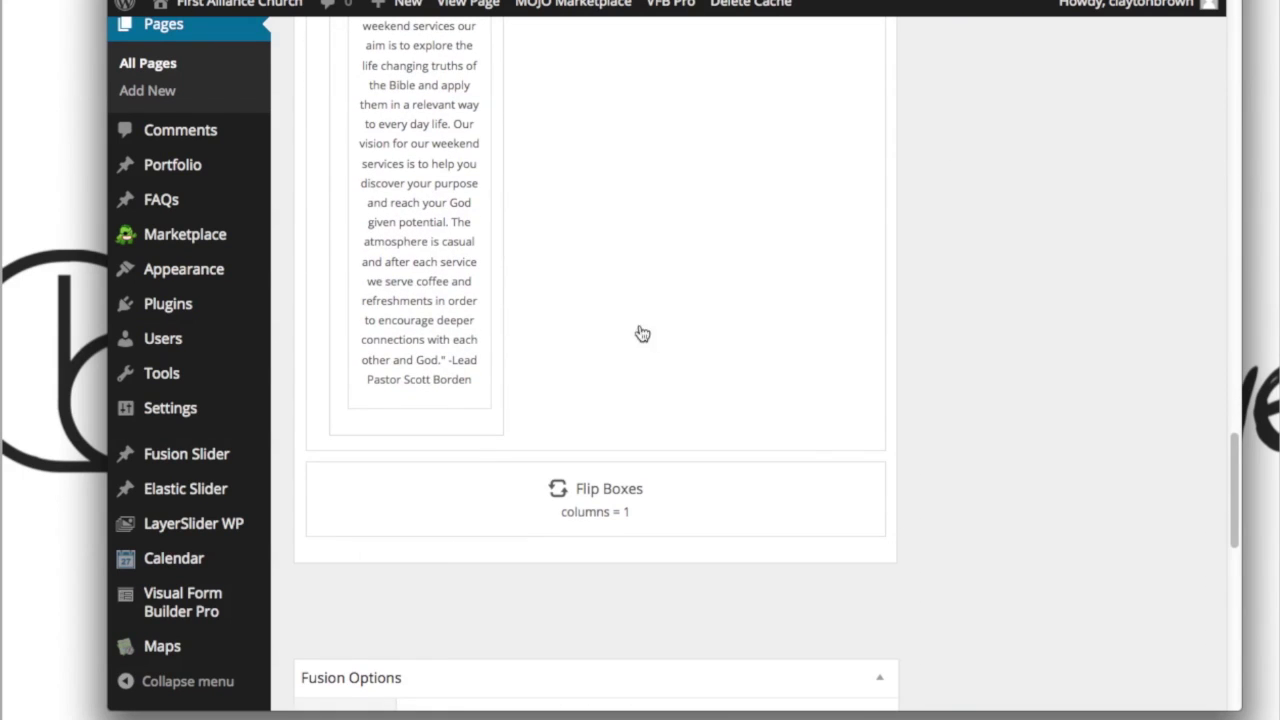
scroll(678, 508, "up", 15)
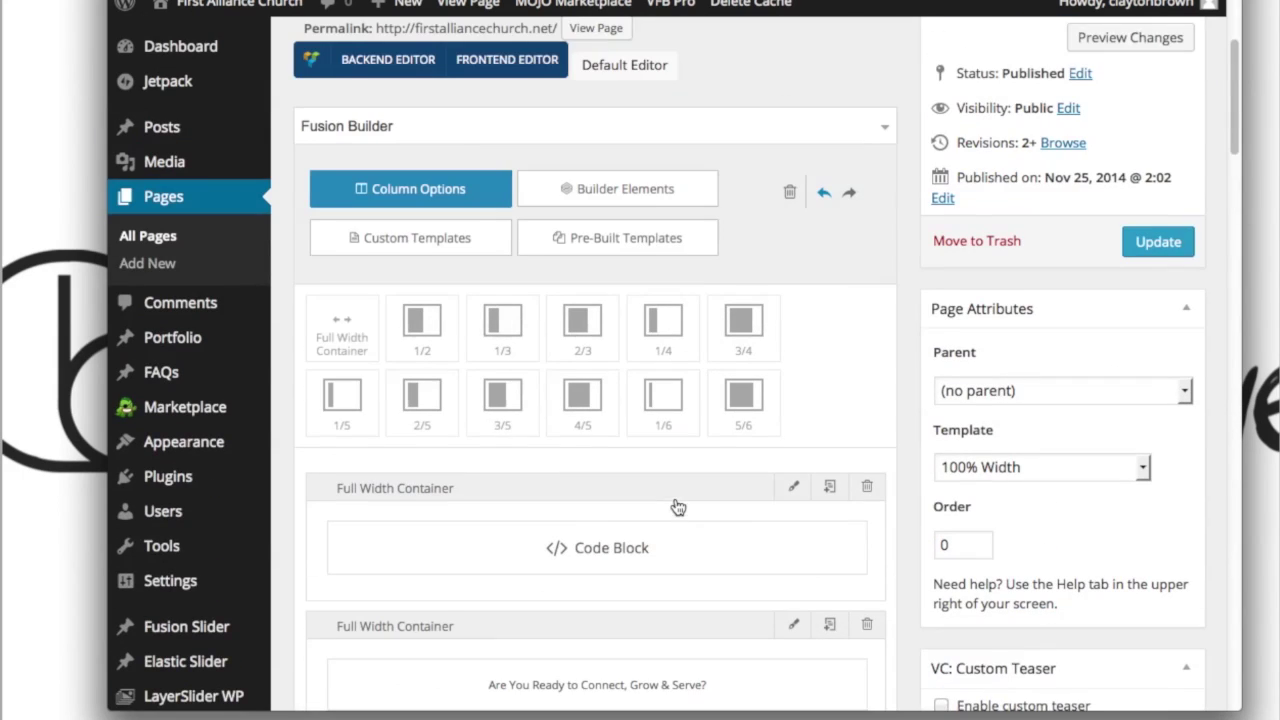
scroll(676, 499, "down", 5)
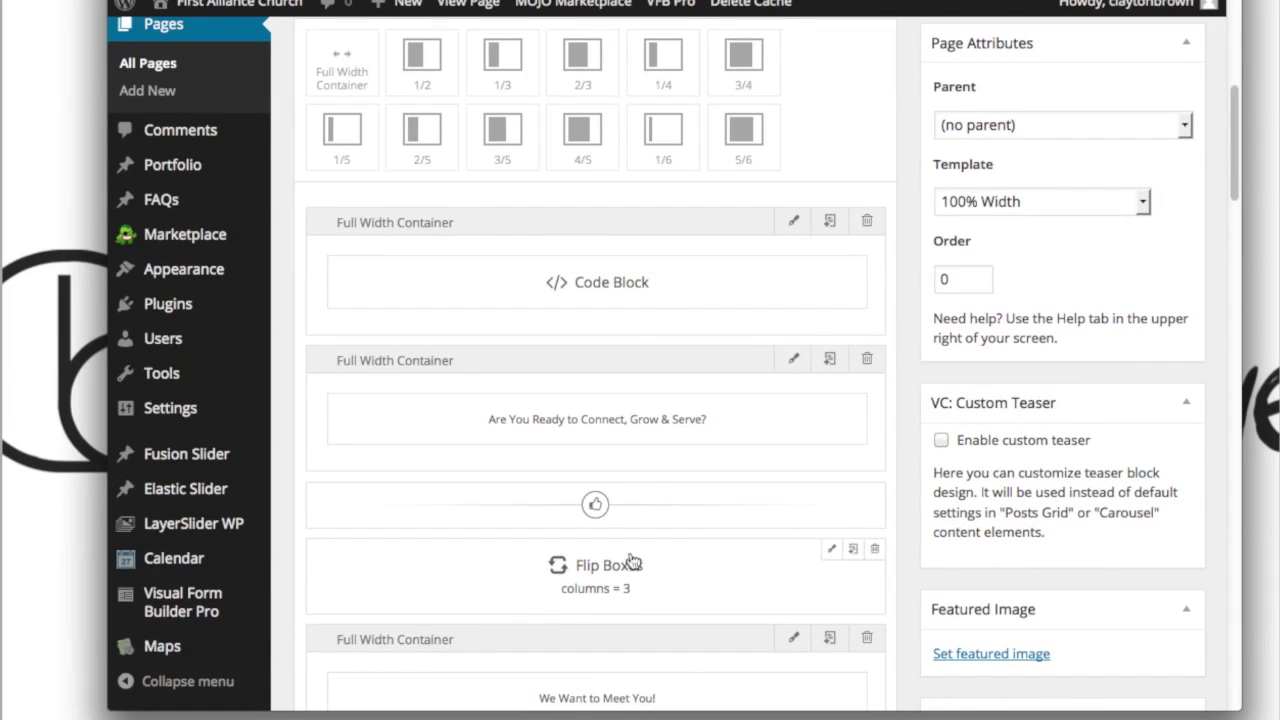
left_click(832, 552)
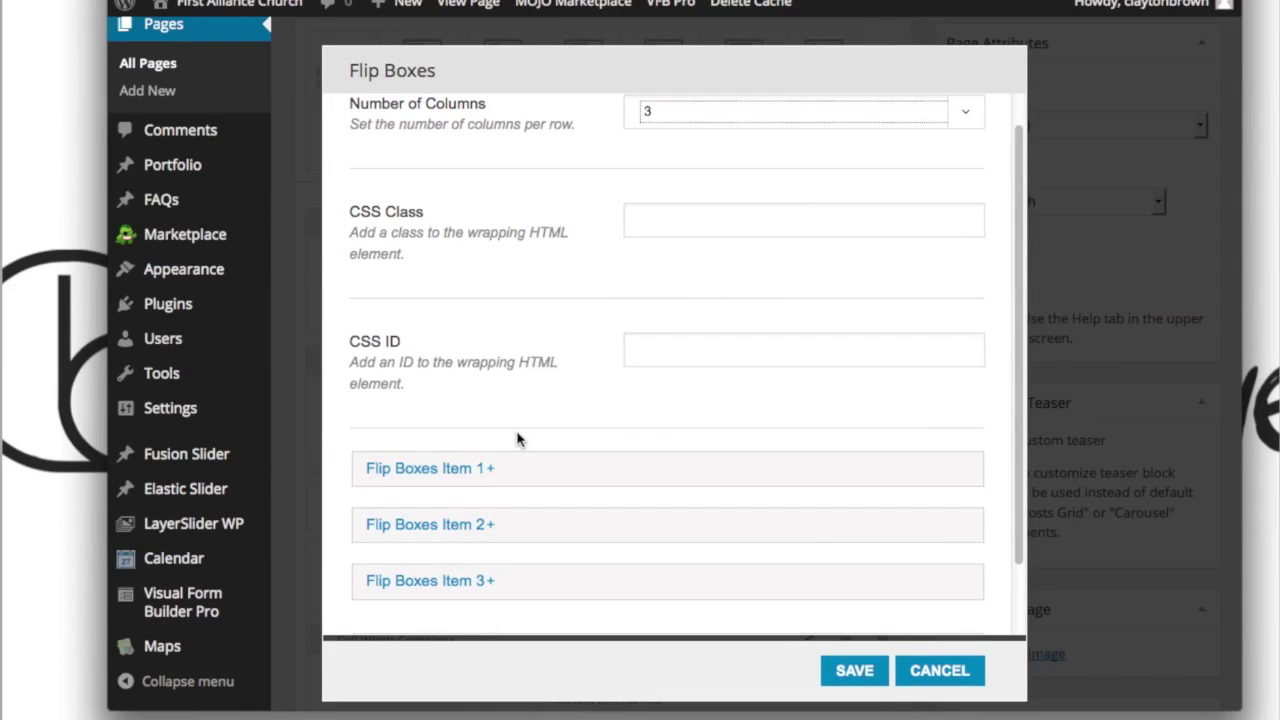
left_click(438, 478)
scroll(727, 417, "down", 5)
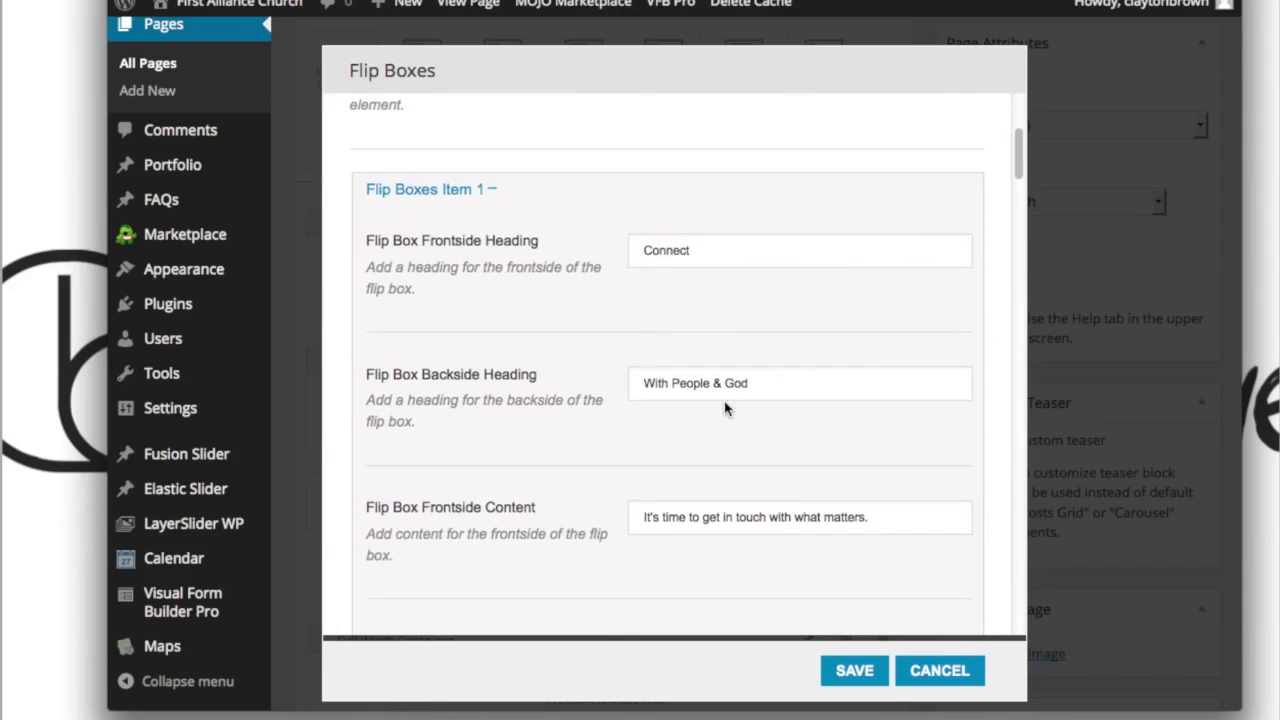
scroll(724, 407, "down", 1)
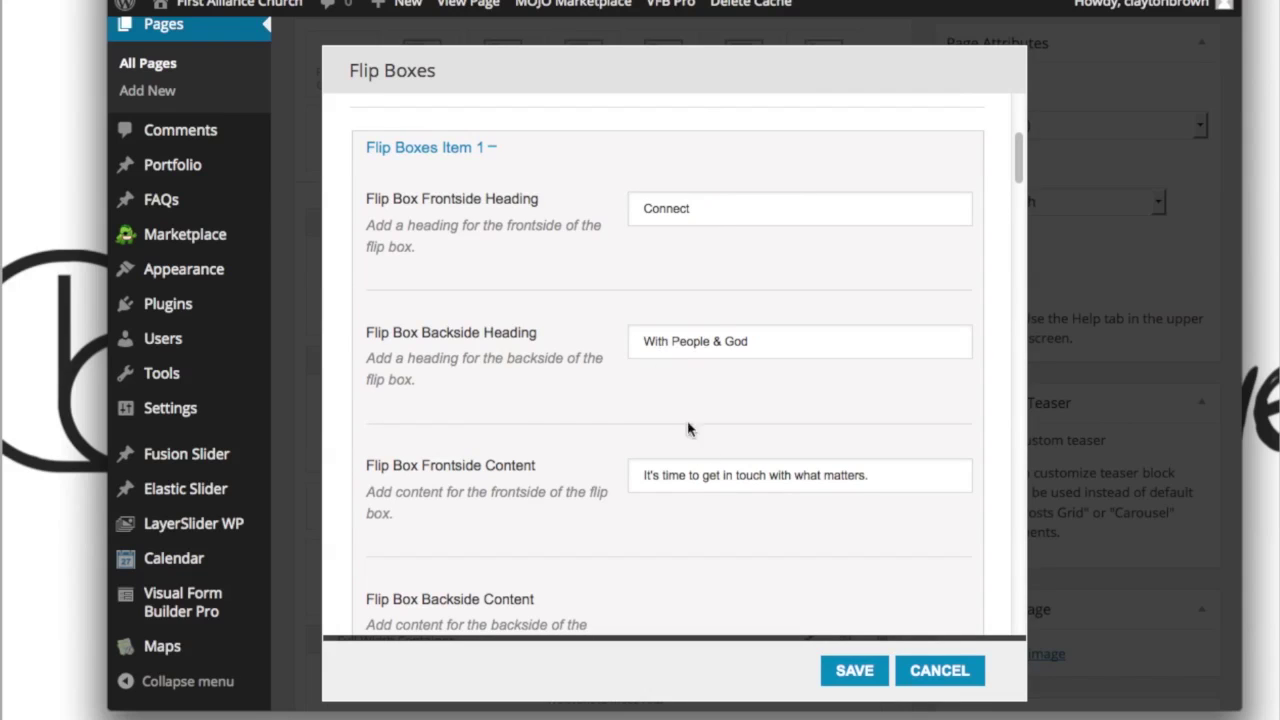
scroll(600, 473, "down", 3)
scroll(594, 469, "up", 4)
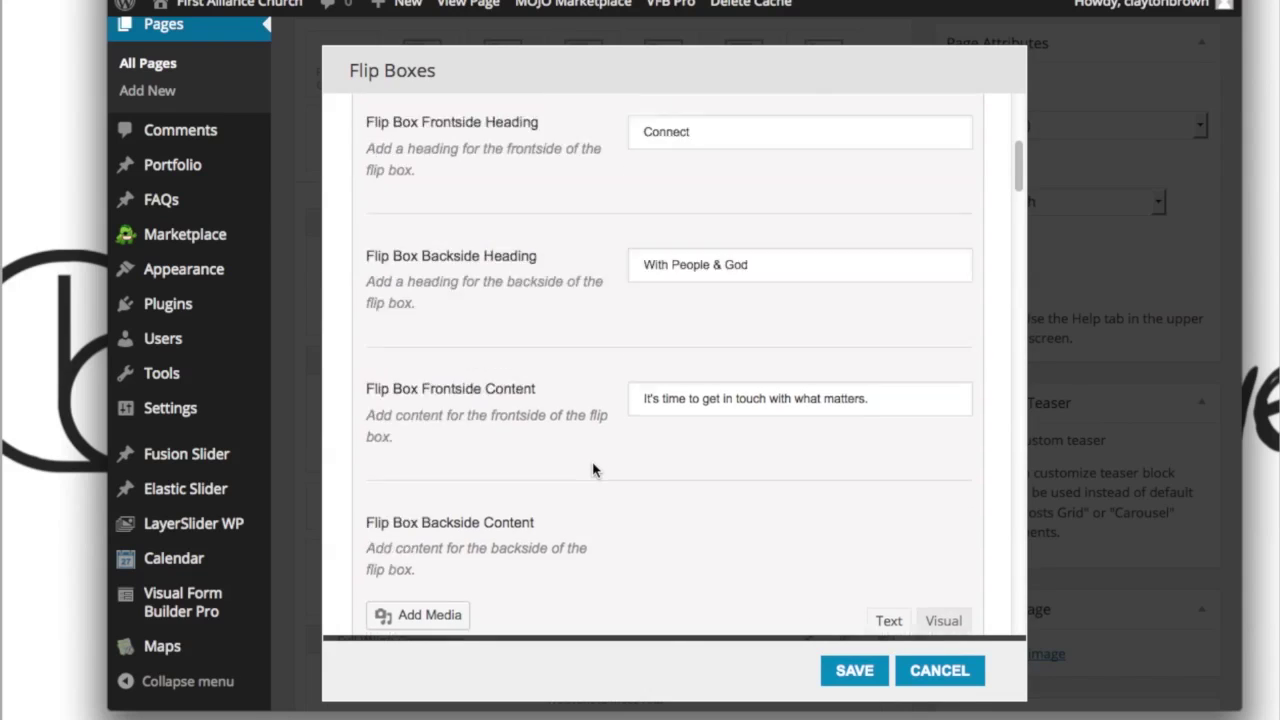
key("super+shift+4")
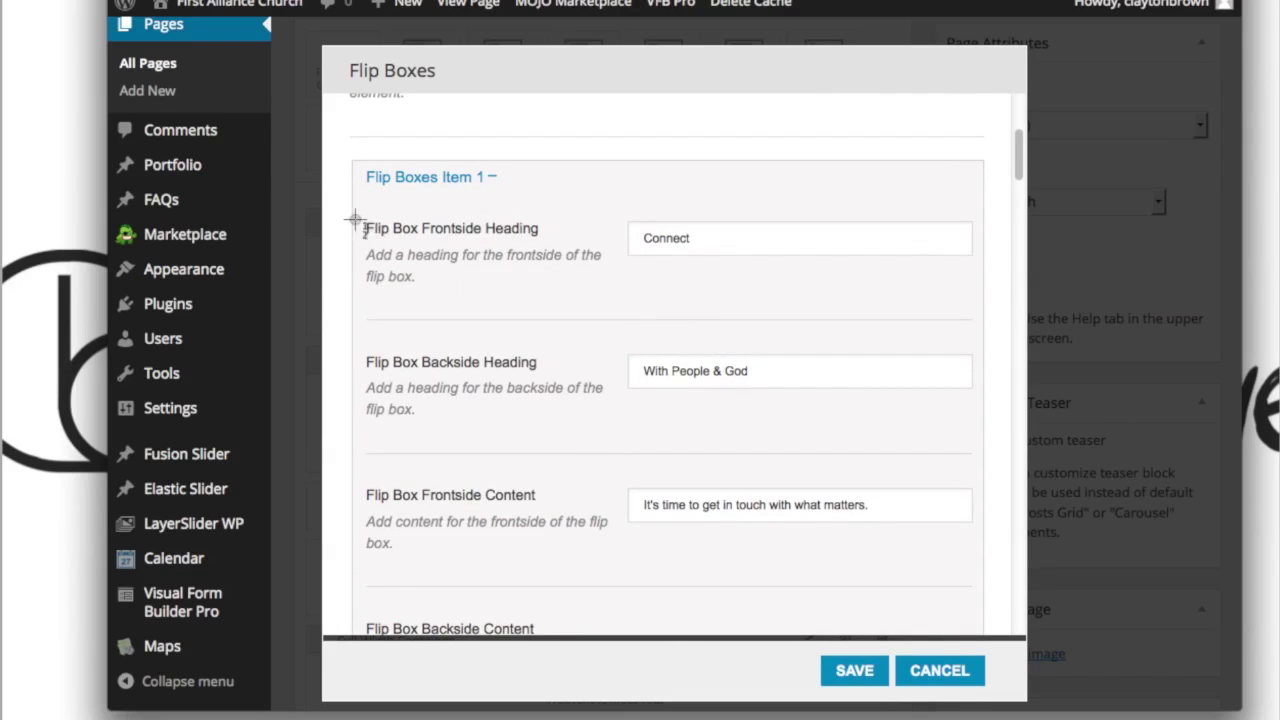
left_click_drag(356, 218, 636, 346)
key("super+shift+4")
left_click_drag(350, 365, 604, 488)
scroll(526, 460, "down", 3)
scroll(458, 455, "down", 5)
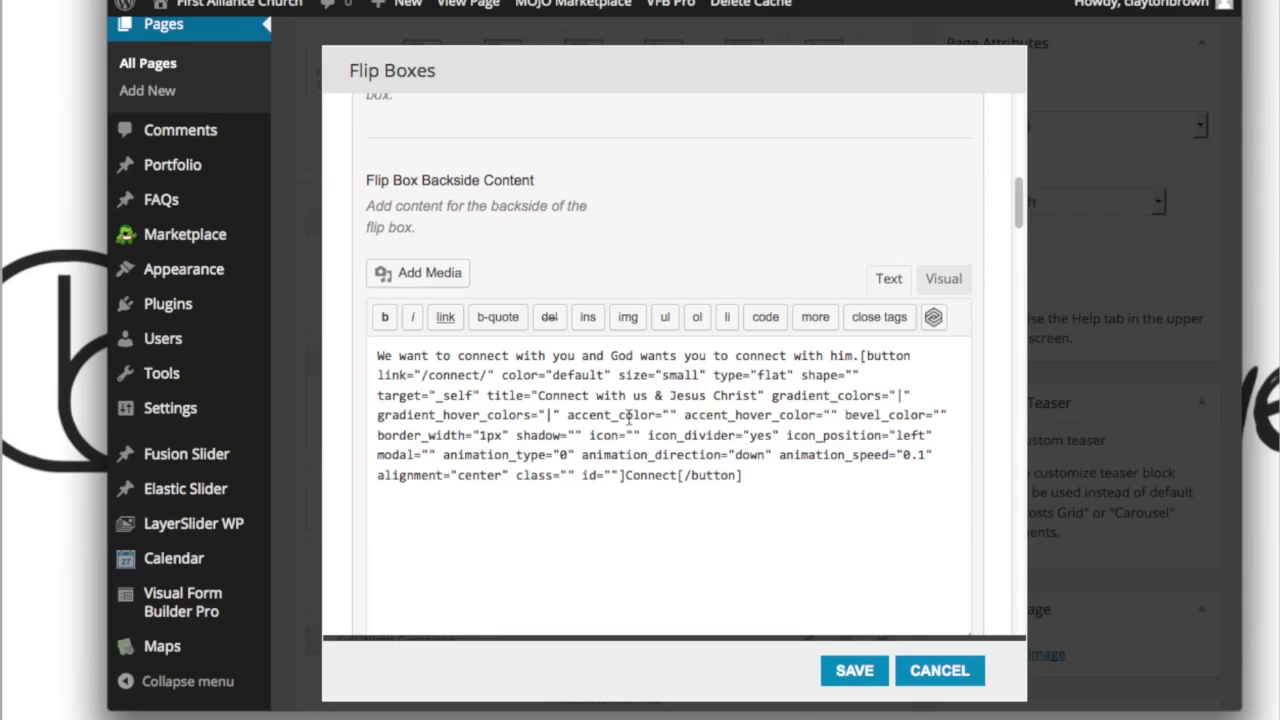
scroll(758, 340, "down", 3)
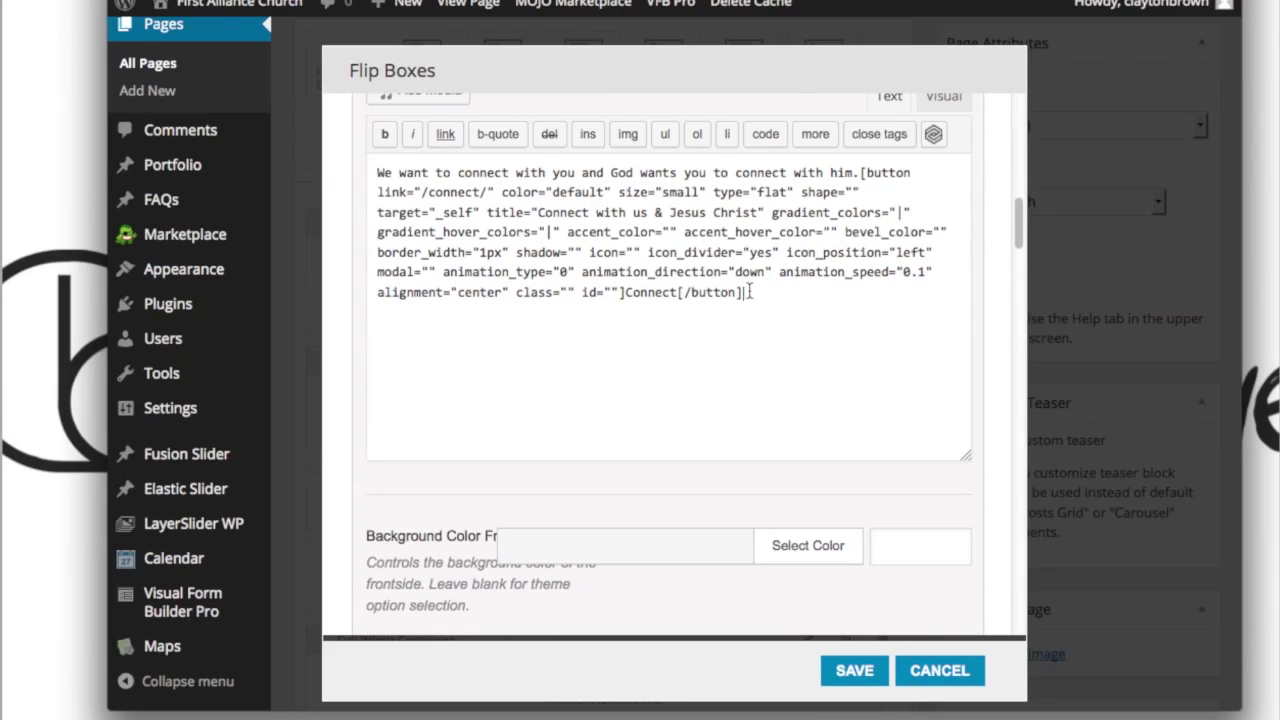
left_click_drag(742, 292, 850, 180)
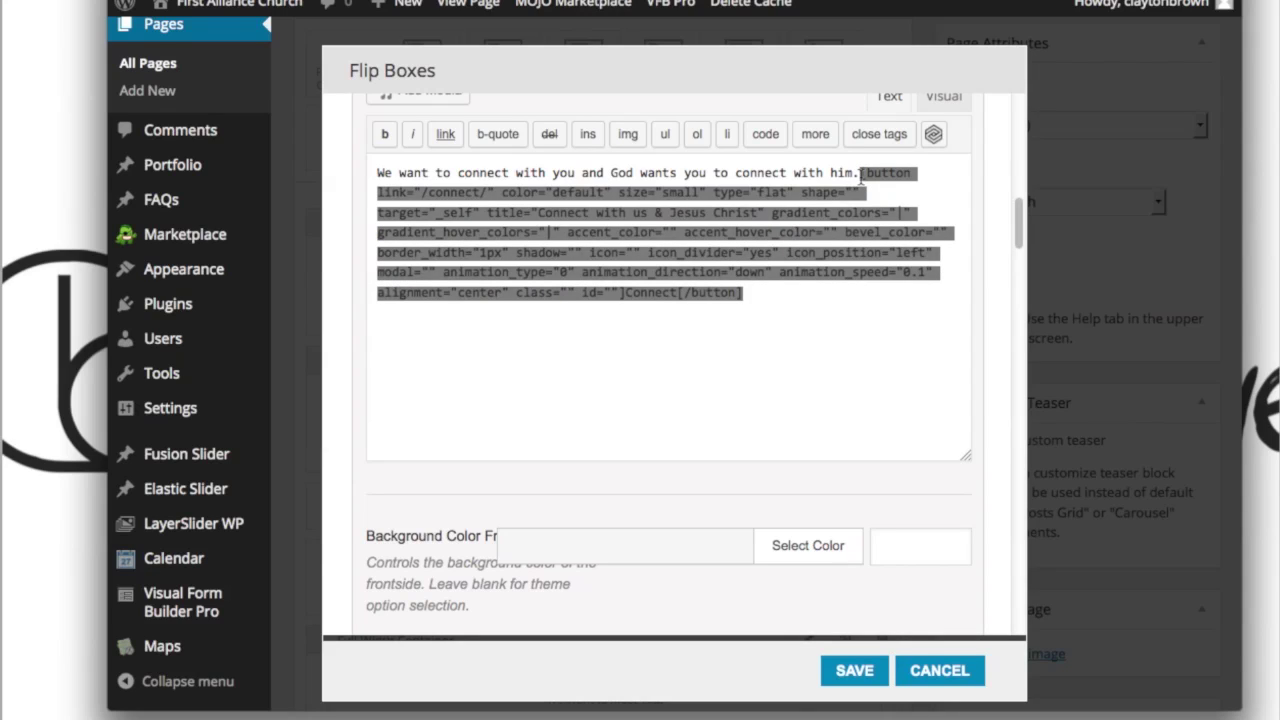
scroll(788, 355, "down", 15)
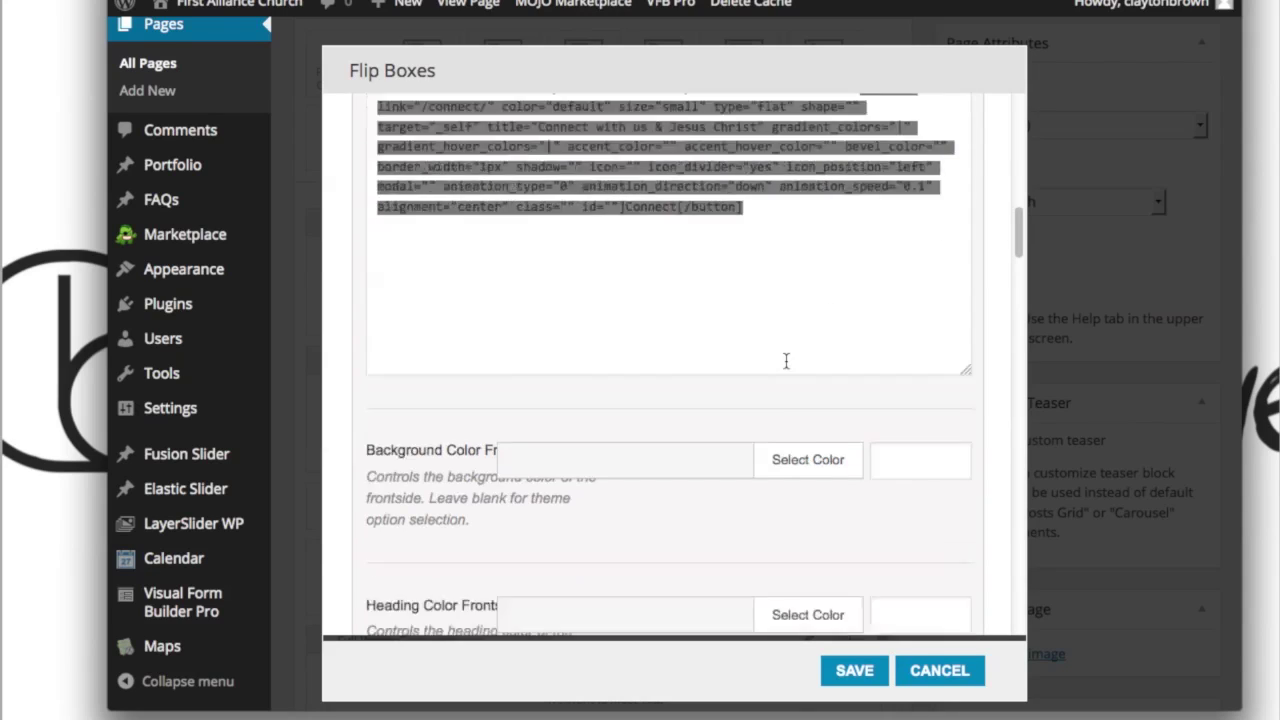
scroll(788, 368, "down", 5)
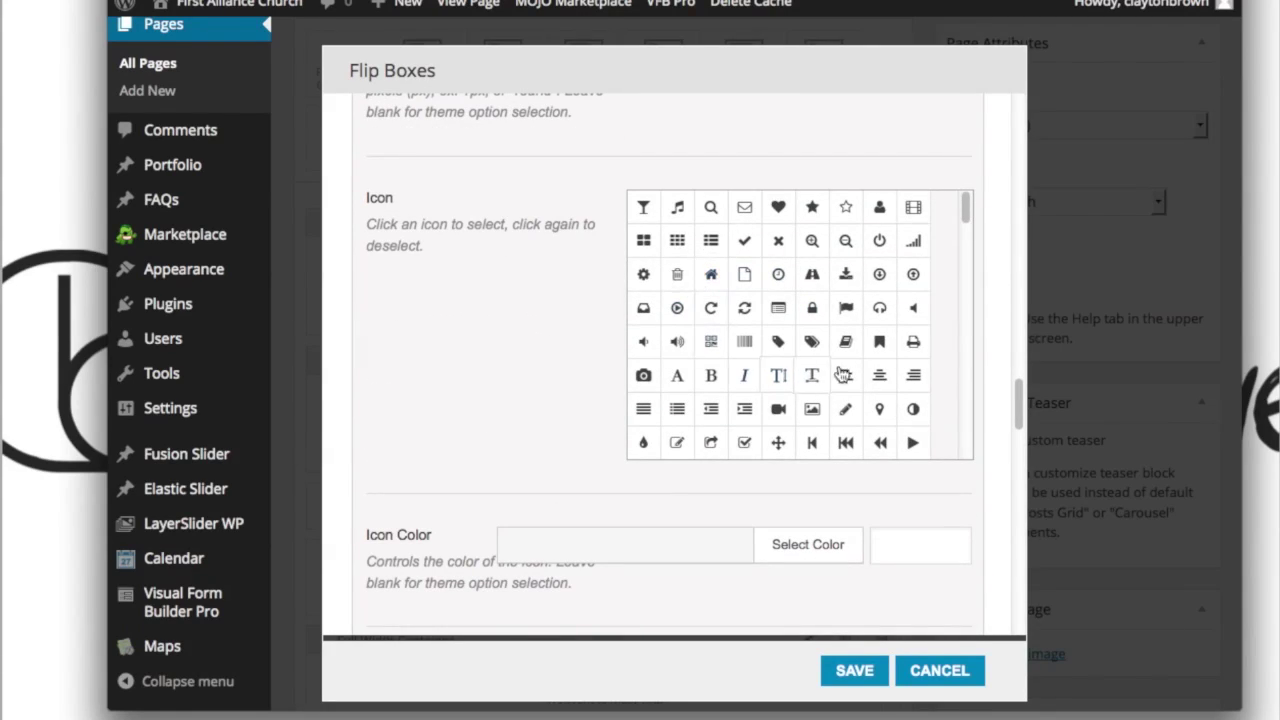
scroll(550, 408, "down", 10)
scroll(544, 410, "down", 10)
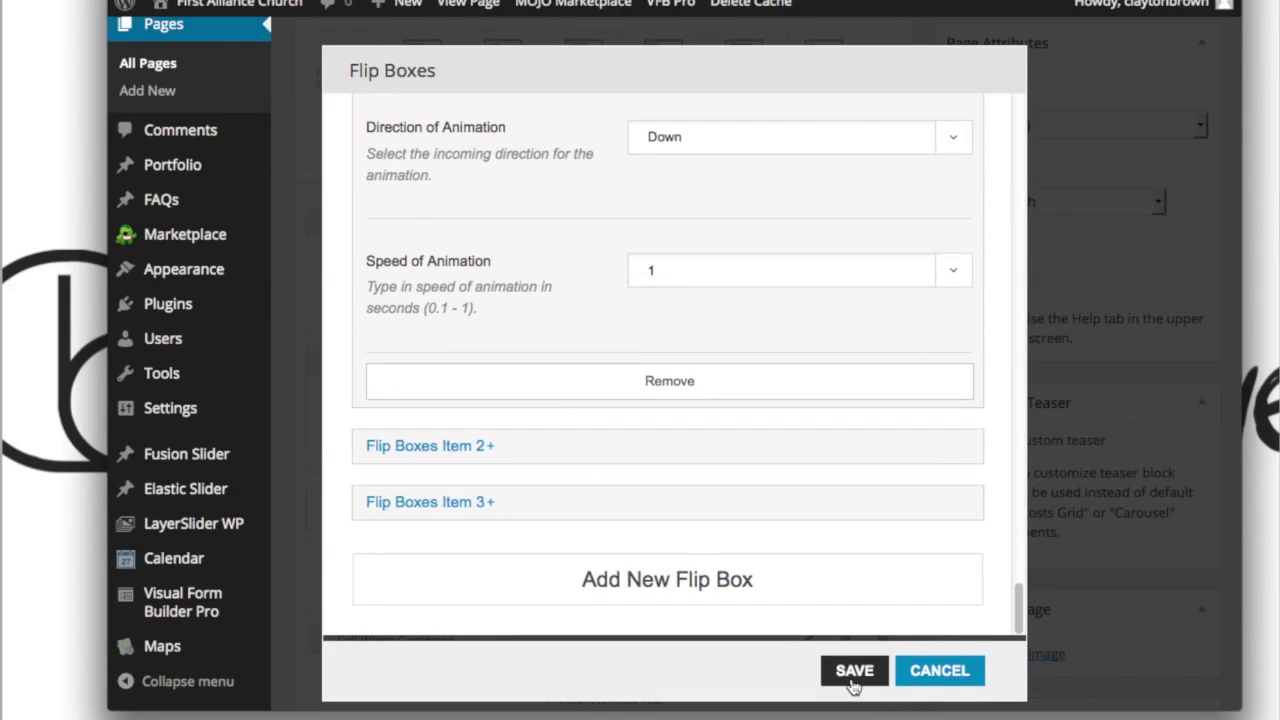
left_click(917, 674)
scroll(530, 514, "down", 5)
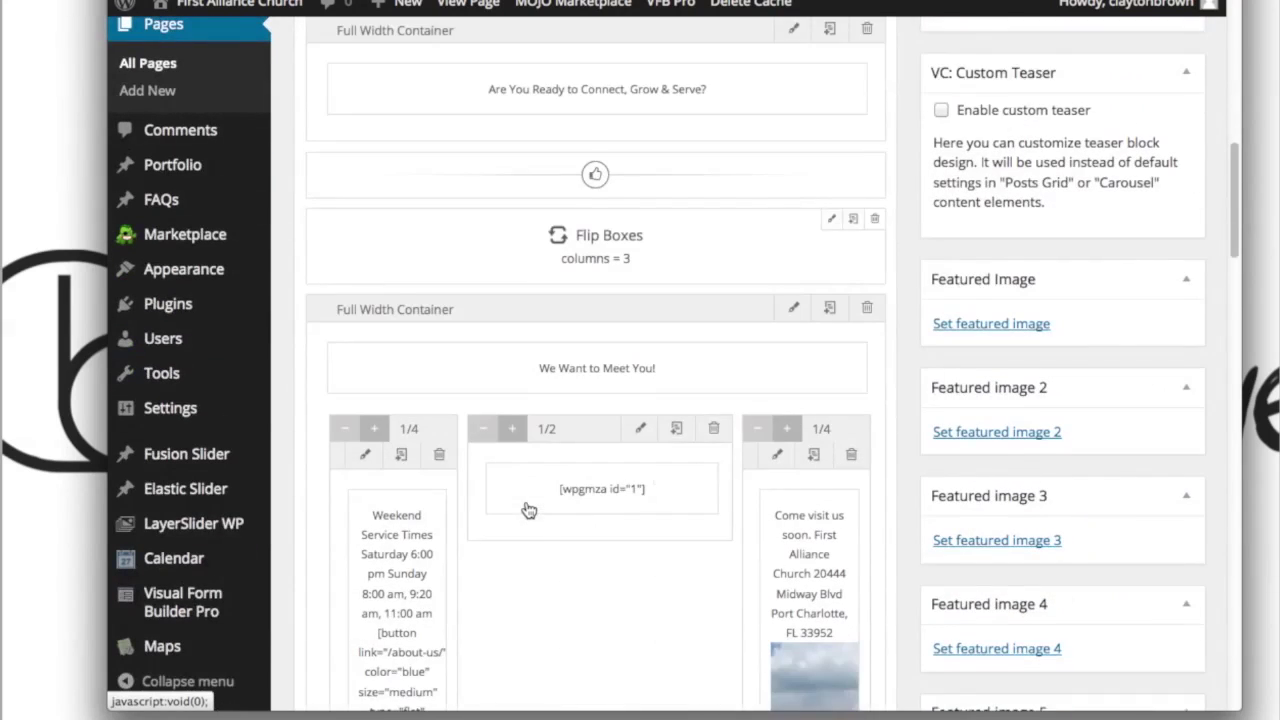
scroll(529, 511, "down", 8)
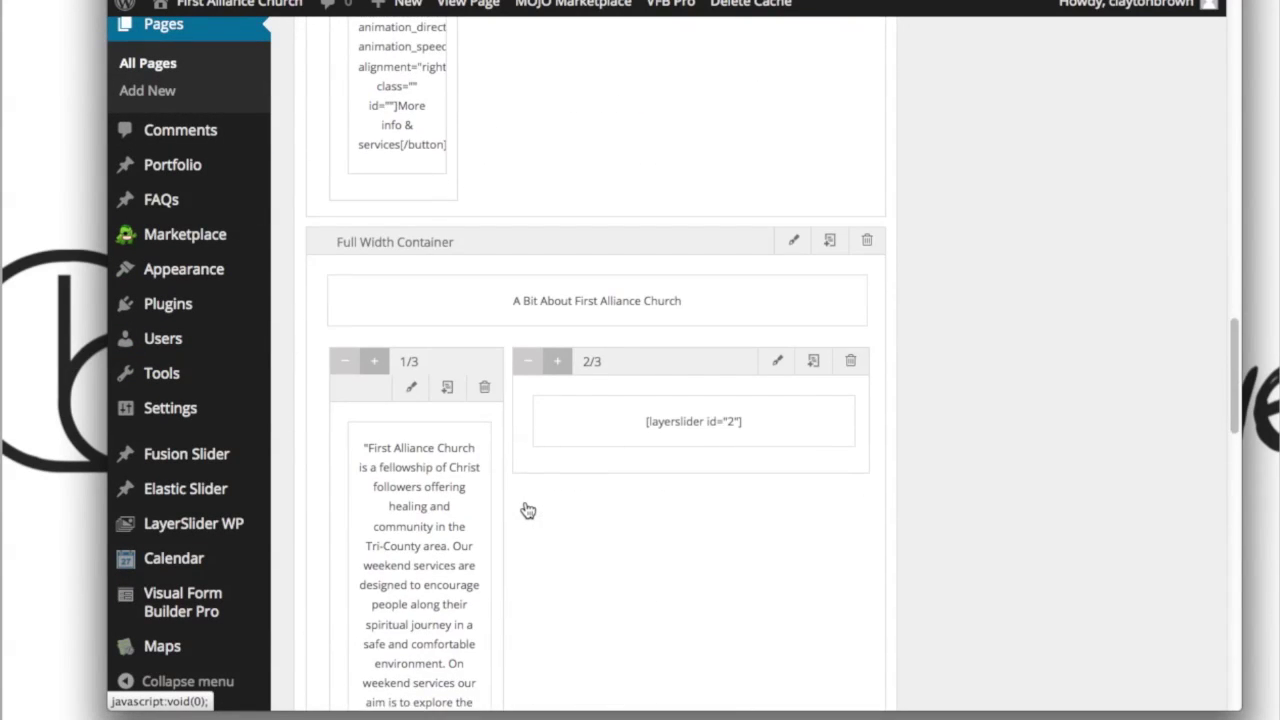